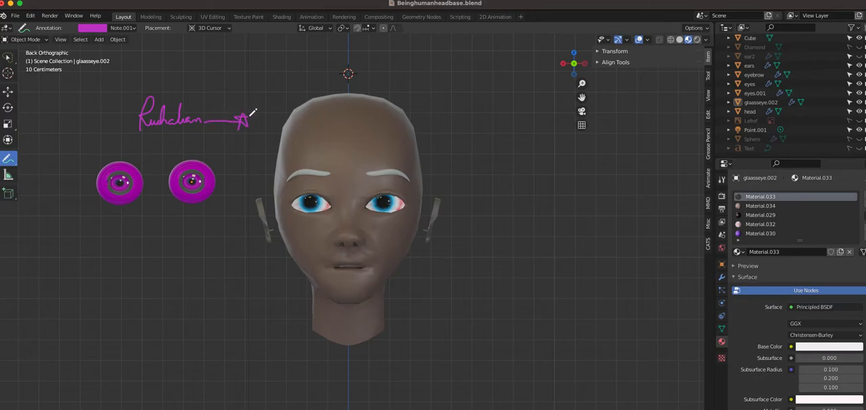
Draw an annotation line with a curled end extending outward from the start of the handwritten name
{"action": "mouse_move", "coordinate": [127, 120]}
{"action": "left_mouse_down"}
{"action": "mouse_move", "coordinate": [87, 120]}
{"action": "mouse_move", "coordinate": [72, 133]}
{"action": "mouse_move", "coordinate": [85, 136]}
{"action": "left_mouse_up"}
Move the ears about 0.073 m along X so they meet the sides of the head, and deselect them
{"action": "left_click", "coordinate": [8, 91]}
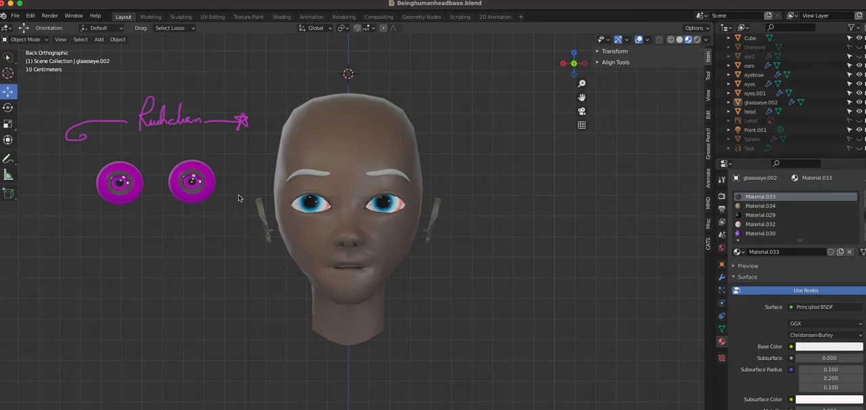
{"action": "left_click", "coordinate": [265, 217]}
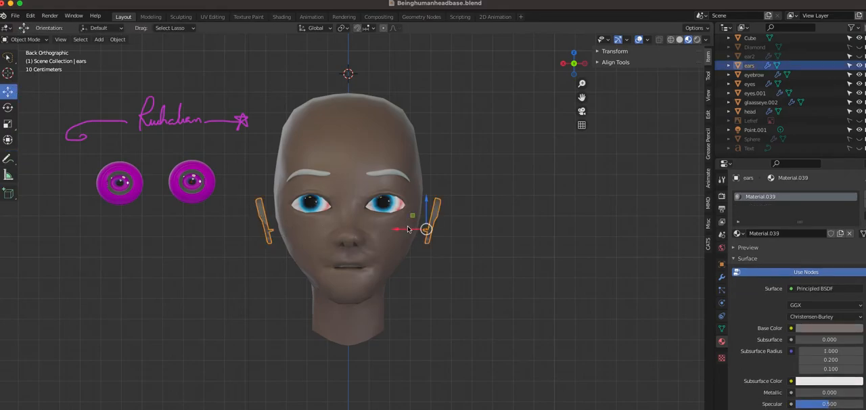
{"action": "left_click_drag", "start_coordinate": [408, 229], "coordinate": [383, 232]}
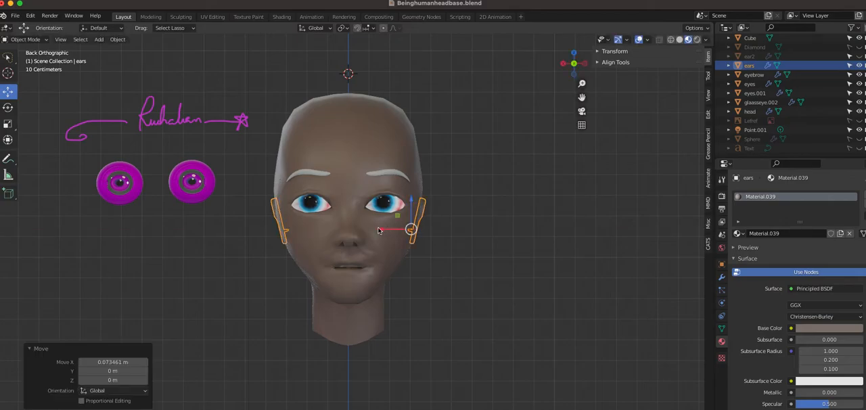
{"action": "left_click", "coordinate": [514, 237]}
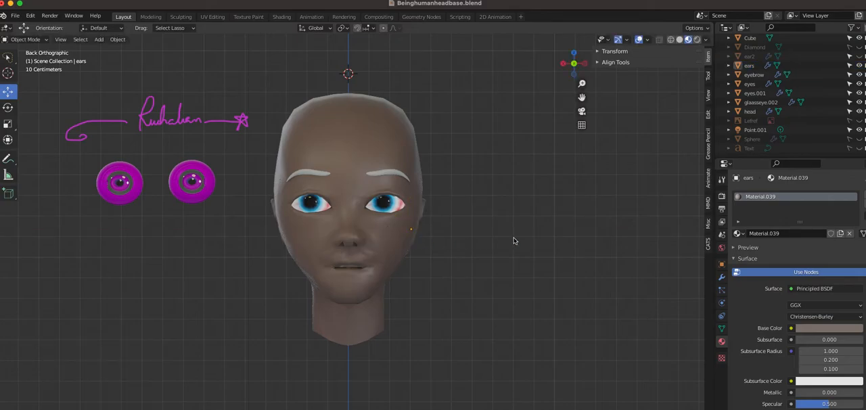
Switch to the Shading workspace, select the glass eyes and expand the preview of Material.033
{"action": "left_click", "coordinate": [281, 17]}
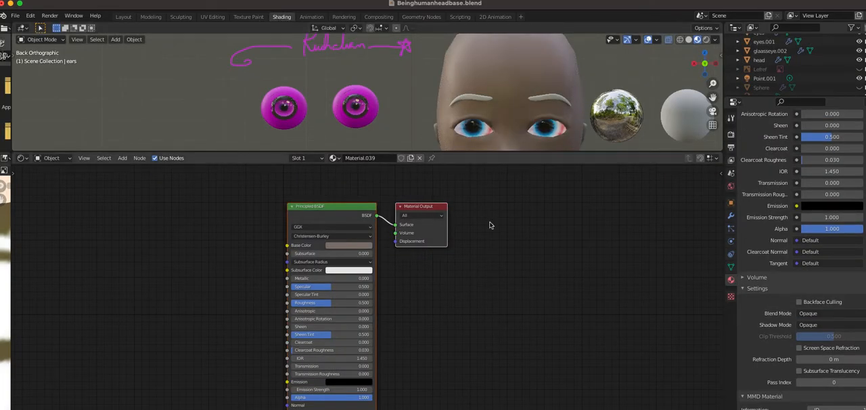
{"action": "left_click", "coordinate": [371, 103]}
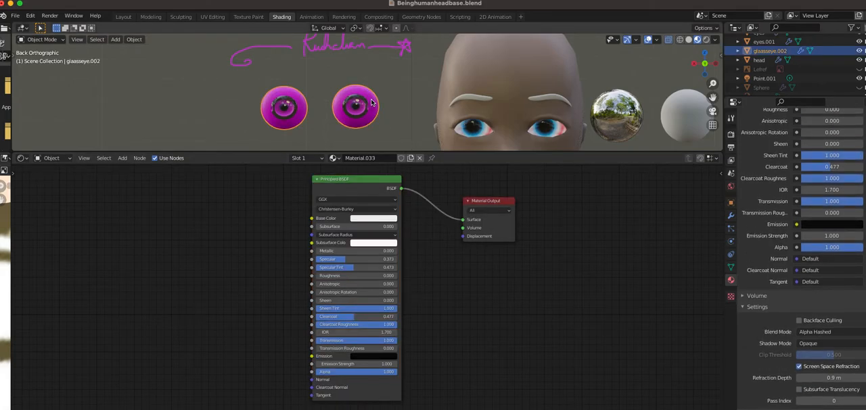
{"action": "scroll", "coordinate": [775, 223], "scroll_direction": "up", "scroll_amount": 3}
{"action": "scroll", "coordinate": [775, 224], "scroll_direction": "up", "scroll_amount": 8}
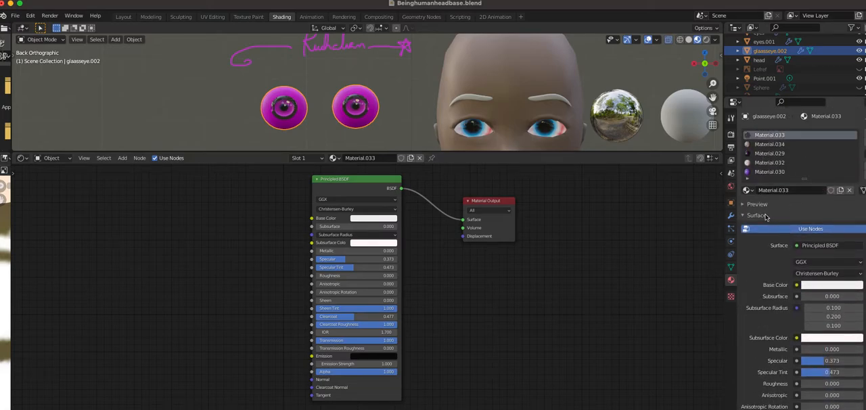
{"action": "left_click", "coordinate": [744, 205]}
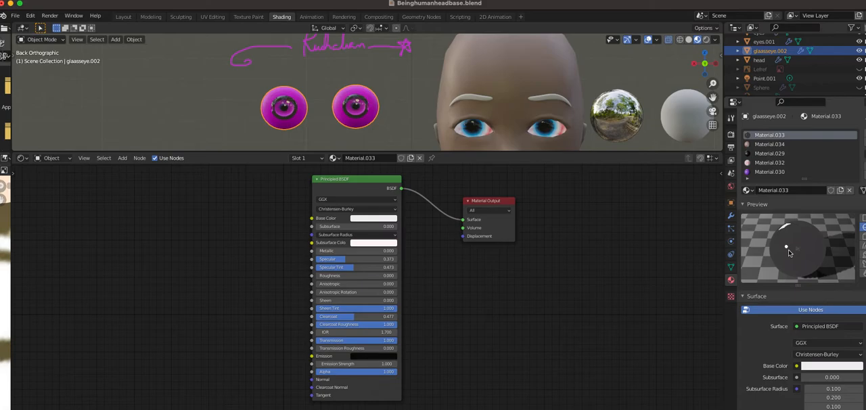
Review the surface, blend, refraction and MMD settings of the glass eyes' Material.033
{"action": "scroll", "coordinate": [788, 253], "scroll_direction": "down", "scroll_amount": 2}
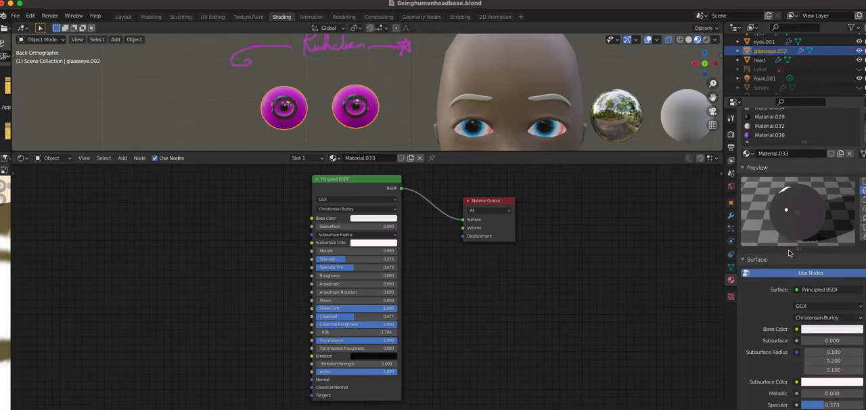
{"action": "scroll", "coordinate": [790, 252], "scroll_direction": "down", "scroll_amount": 1}
{"action": "scroll", "coordinate": [789, 252], "scroll_direction": "down", "scroll_amount": 2}
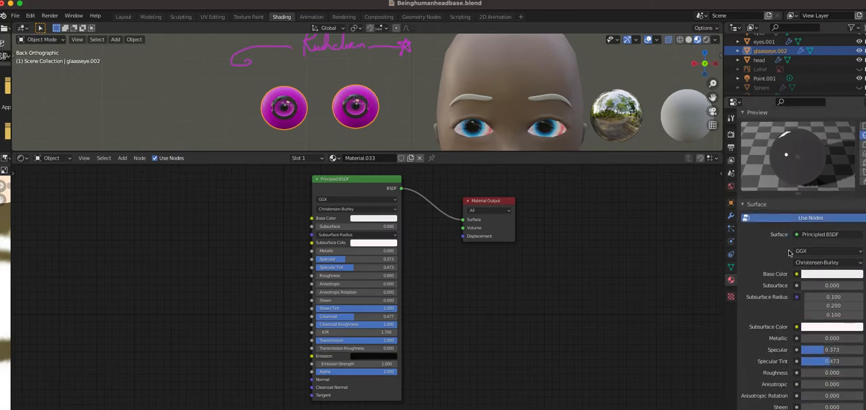
{"action": "scroll", "coordinate": [790, 252], "scroll_direction": "down", "scroll_amount": 3}
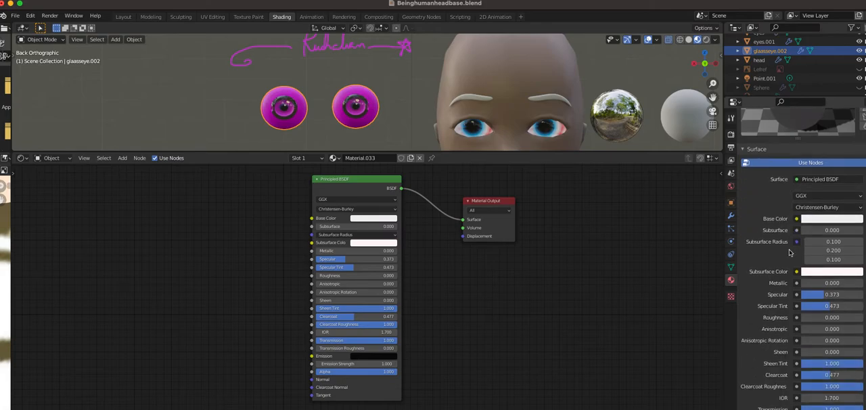
{"action": "scroll", "coordinate": [789, 252], "scroll_direction": "down", "scroll_amount": 1}
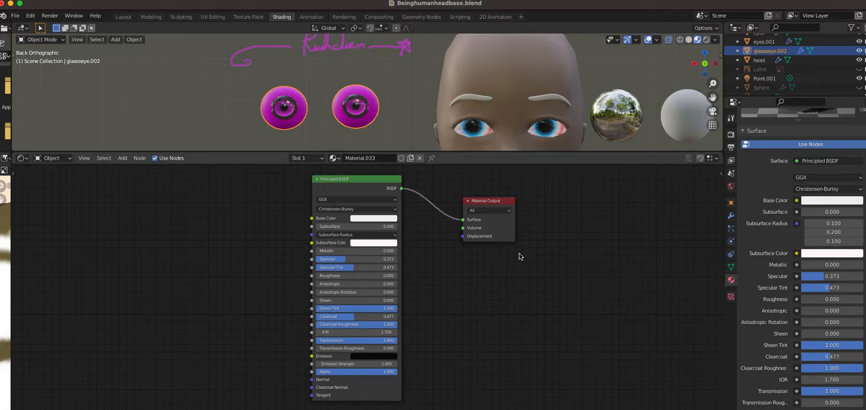
{"action": "scroll", "coordinate": [785, 244], "scroll_direction": "down", "scroll_amount": 8}
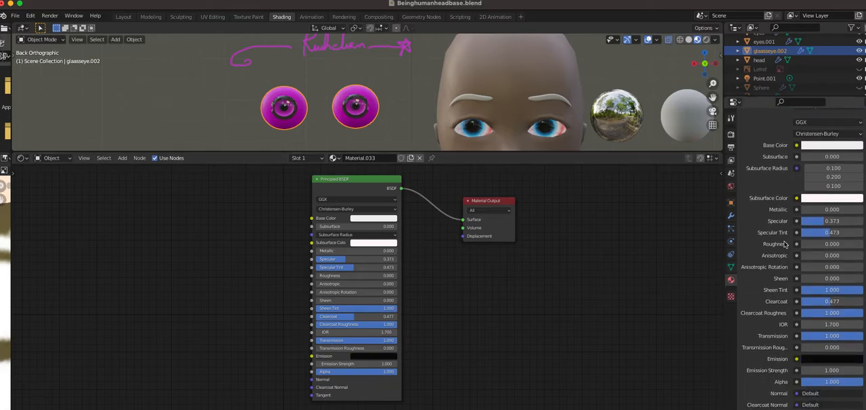
{"action": "scroll", "coordinate": [785, 244], "scroll_direction": "down", "scroll_amount": 8}
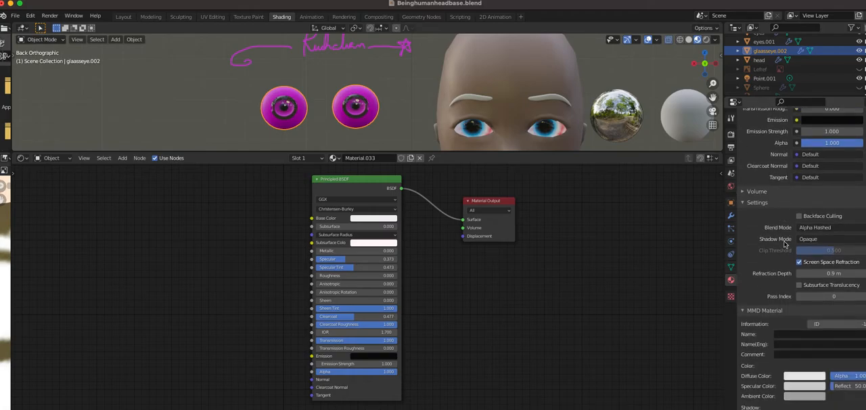
{"action": "scroll", "coordinate": [785, 244], "scroll_direction": "down", "scroll_amount": 4}
{"action": "scroll", "coordinate": [785, 244], "scroll_direction": "down", "scroll_amount": 4}
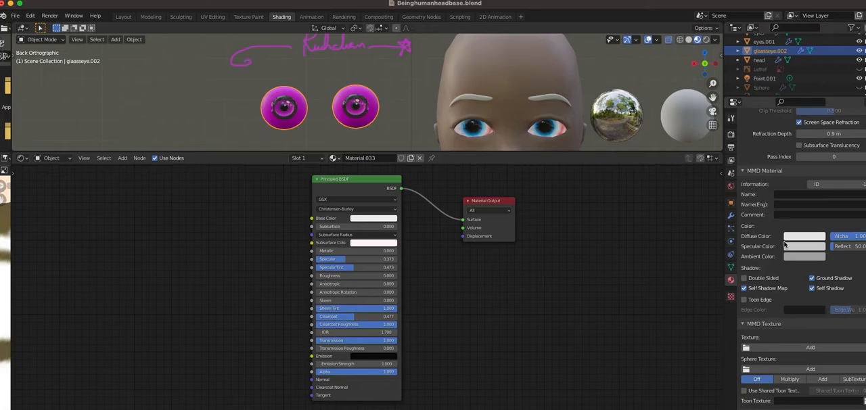
{"action": "scroll", "coordinate": [785, 245], "scroll_direction": "up", "scroll_amount": 14}
{"action": "scroll", "coordinate": [785, 244], "scroll_direction": "up", "scroll_amount": 4}
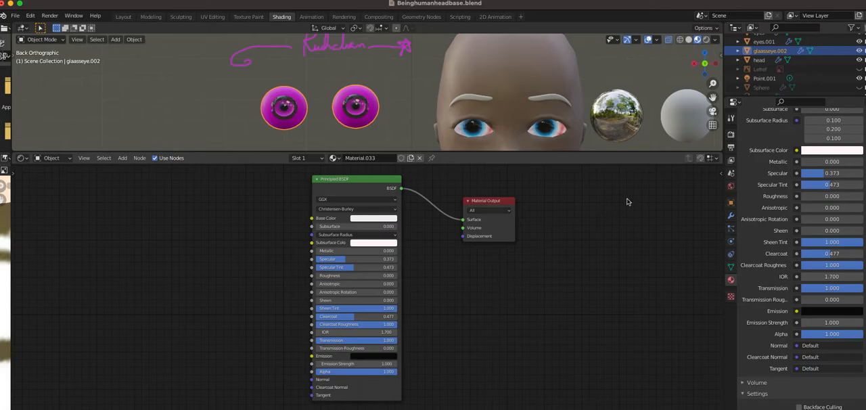
{"action": "scroll", "coordinate": [776, 204], "scroll_direction": "up", "scroll_amount": 14}
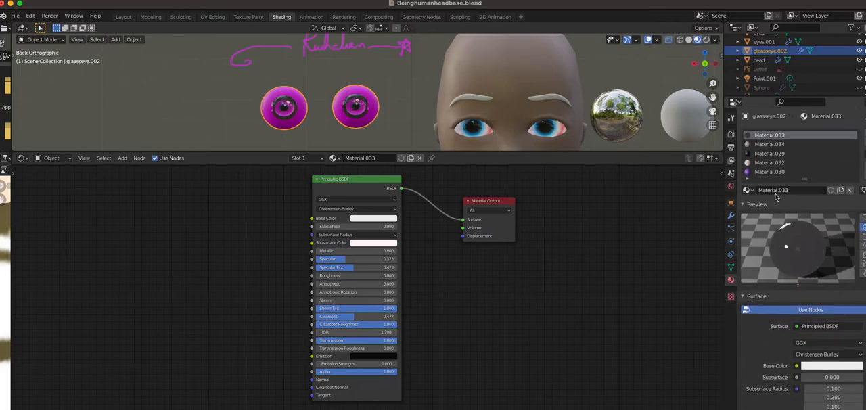
Disconnect the image texture from Material.034's Base Color and delete the image texture node
{"action": "left_click", "coordinate": [760, 147]}
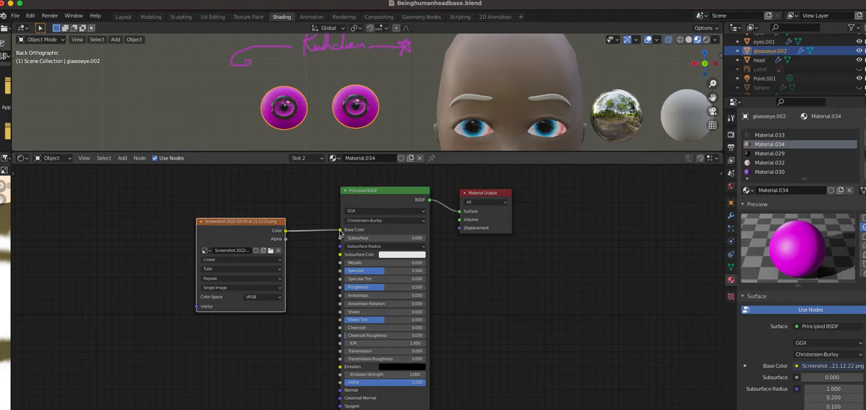
{"action": "left_click_drag", "start_coordinate": [341, 232], "coordinate": [275, 230]}
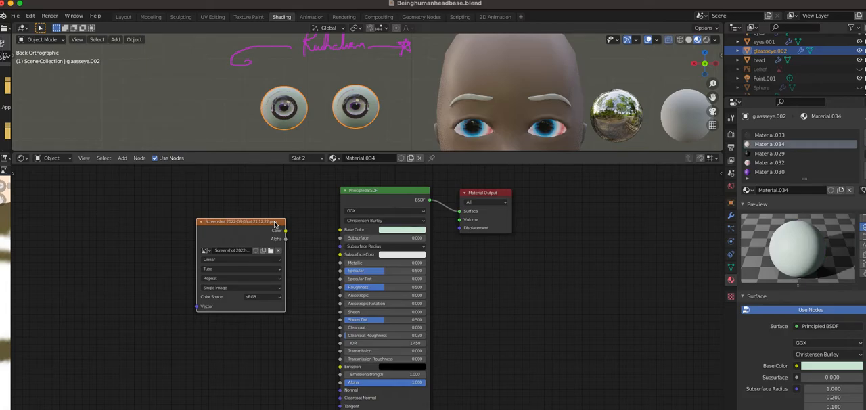
{"action": "right_click", "coordinate": [275, 224]}
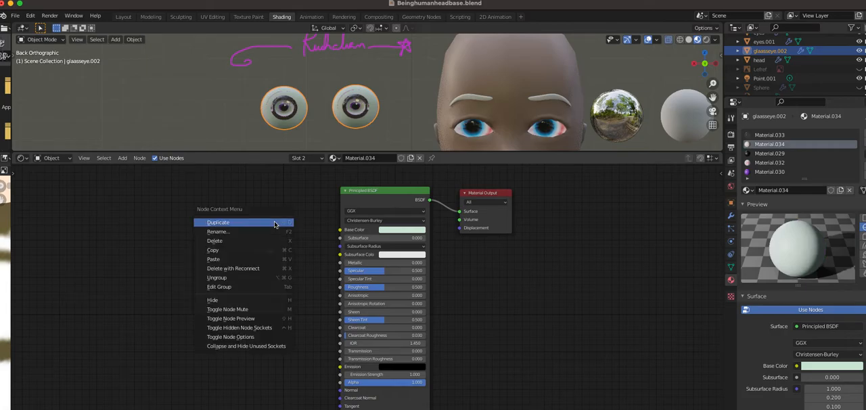
{"action": "left_click", "coordinate": [222, 242]}
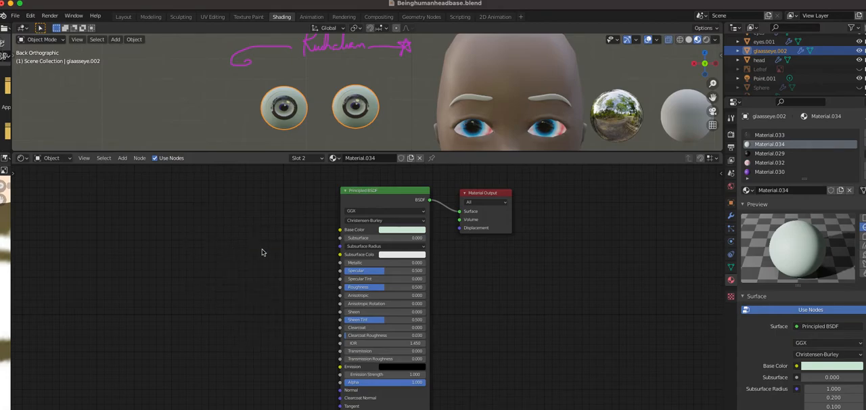
Add a Fresnel node to Material.034 and place it to the left of the Principled BSDF
{"action": "scroll", "coordinate": [272, 251], "scroll_direction": "down", "scroll_amount": 1}
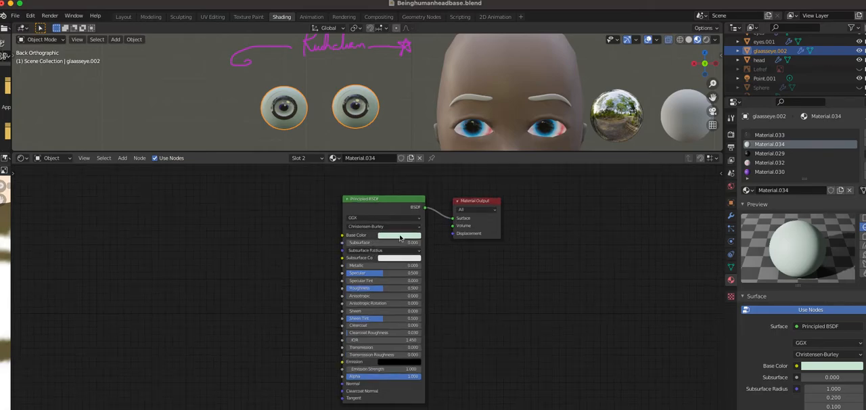
{"action": "left_click", "coordinate": [129, 162]}
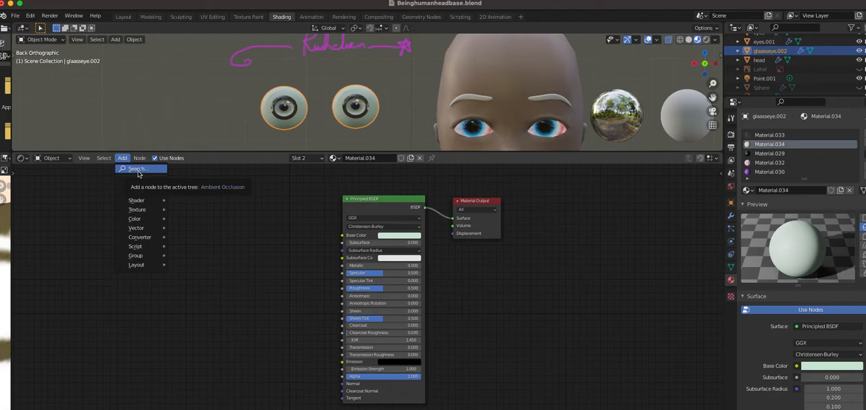
{"action": "left_click", "coordinate": [138, 169]}
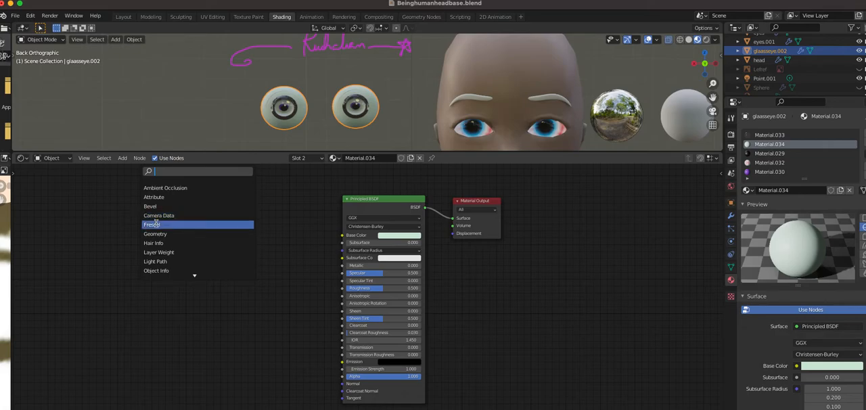
{"action": "left_click", "coordinate": [155, 224]}
{"action": "left_click", "coordinate": [190, 288]}
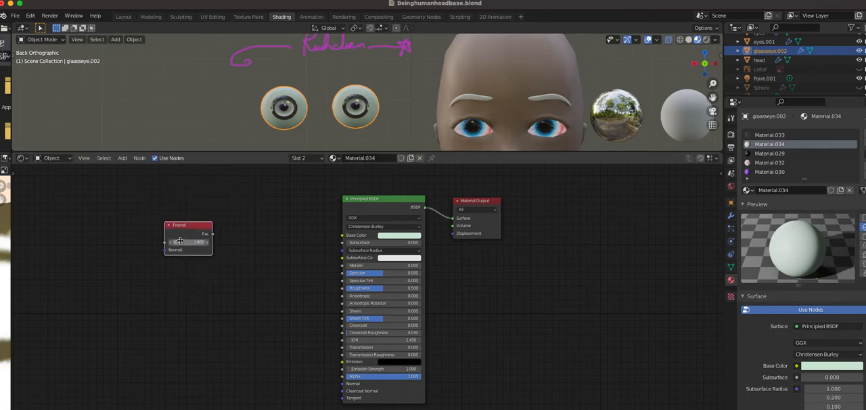
{"action": "left_click_drag", "start_coordinate": [213, 234], "coordinate": [184, 230]}
Add a Combine RGB node beside the Fresnel node and connect its Image output to the Principled BSDF's Base Color
{"action": "left_click", "coordinate": [122, 158]}
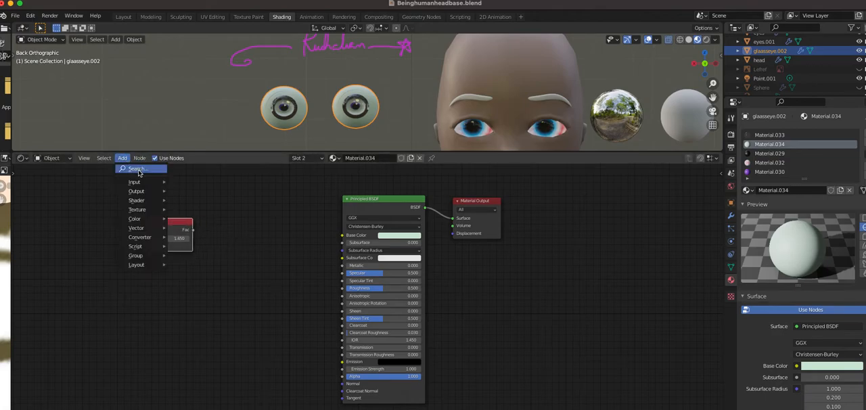
{"action": "left_click", "coordinate": [139, 169]}
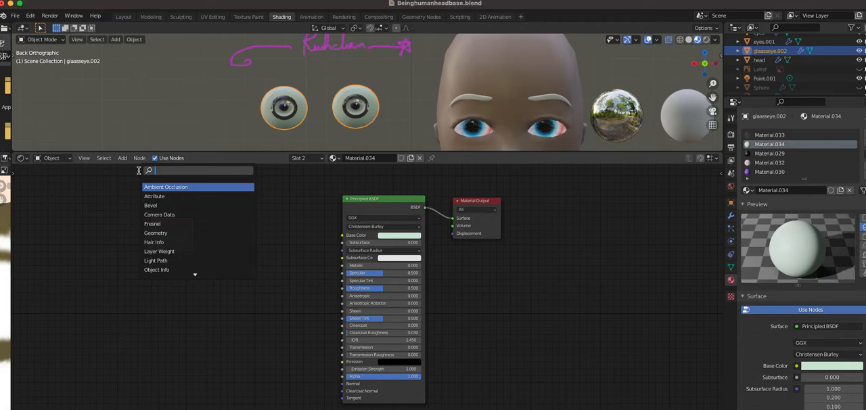
{"action": "type", "text": "R"}
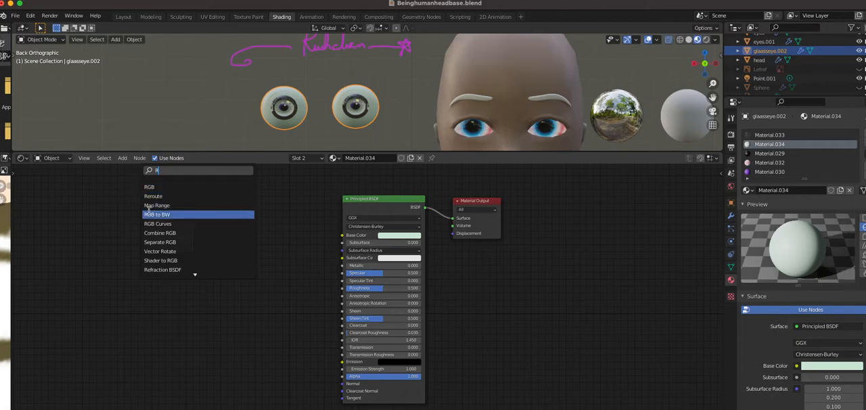
{"action": "left_click", "coordinate": [158, 234]}
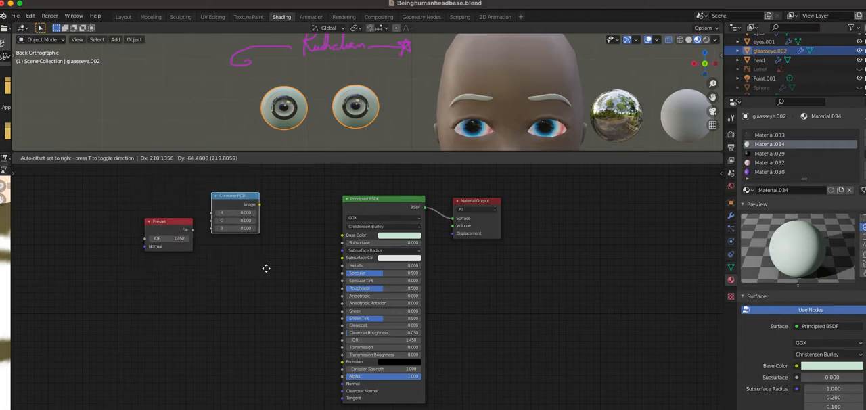
{"action": "left_click", "coordinate": [250, 300]}
{"action": "left_click_drag", "start_coordinate": [255, 231], "coordinate": [342, 235]}
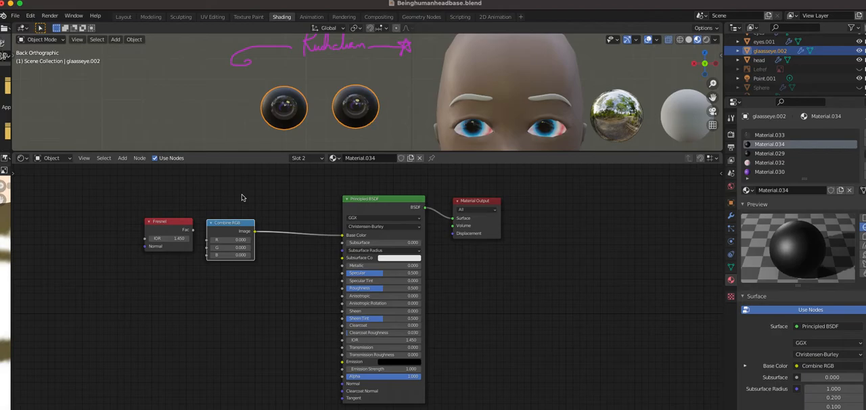
Insert the Fresnel node into the link between Combine RGB and the Principled BSDF, and disconnect its Fac output from Base Color
{"action": "left_click", "coordinate": [144, 226]}
{"action": "left_click_drag", "start_coordinate": [183, 224], "coordinate": [143, 227]}
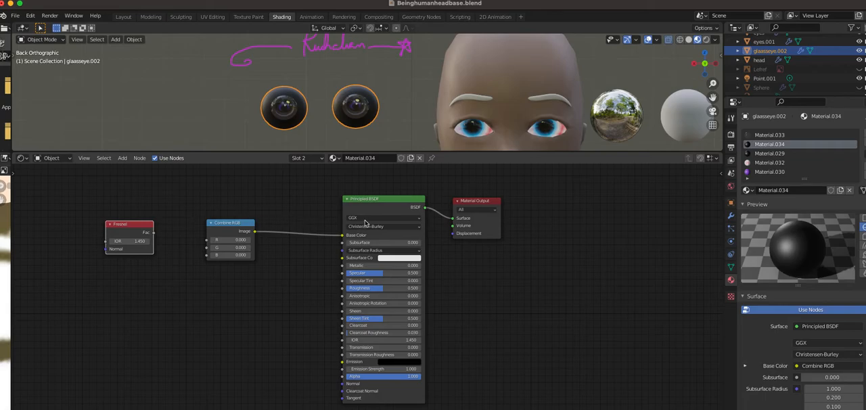
{"action": "scroll", "coordinate": [305, 215], "scroll_direction": "down", "scroll_amount": 2}
{"action": "scroll", "coordinate": [238, 204], "scroll_direction": "down", "scroll_amount": 1}
{"action": "scroll", "coordinate": [238, 204], "scroll_direction": "up", "scroll_amount": 2}
{"action": "scroll", "coordinate": [238, 205], "scroll_direction": "down", "scroll_amount": 2}
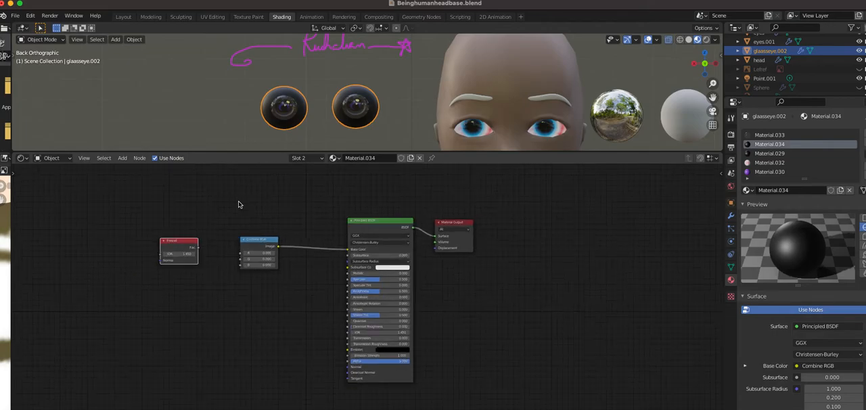
{"action": "scroll", "coordinate": [238, 205], "scroll_direction": "up", "scroll_amount": 1}
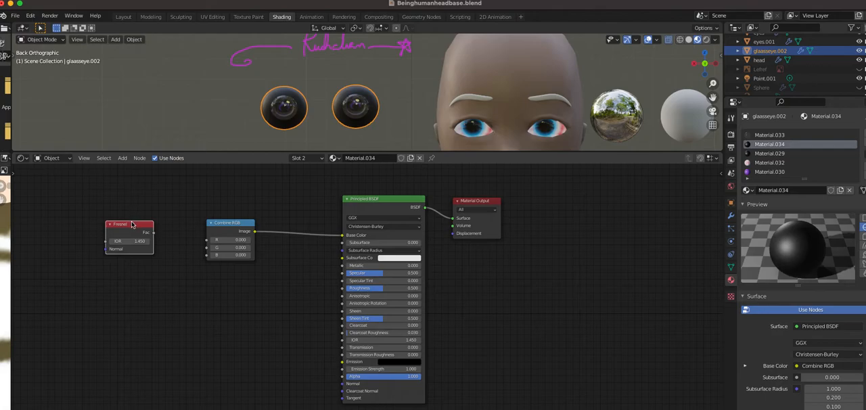
{"action": "left_click_drag", "start_coordinate": [132, 225], "coordinate": [302, 227]}
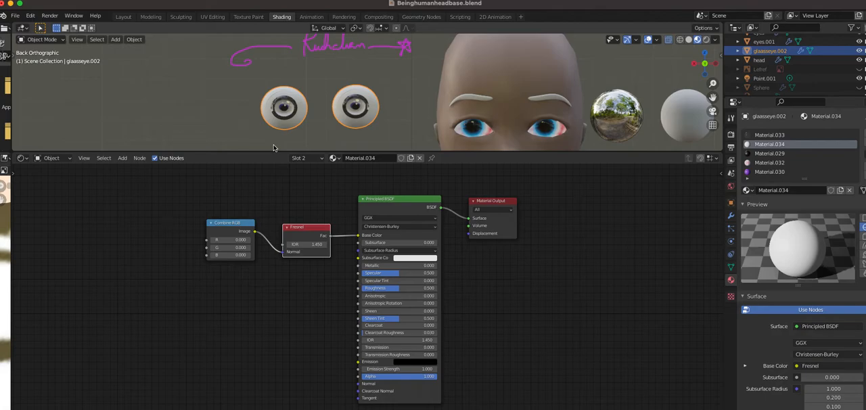
{"action": "left_click_drag", "start_coordinate": [359, 237], "coordinate": [332, 239]}
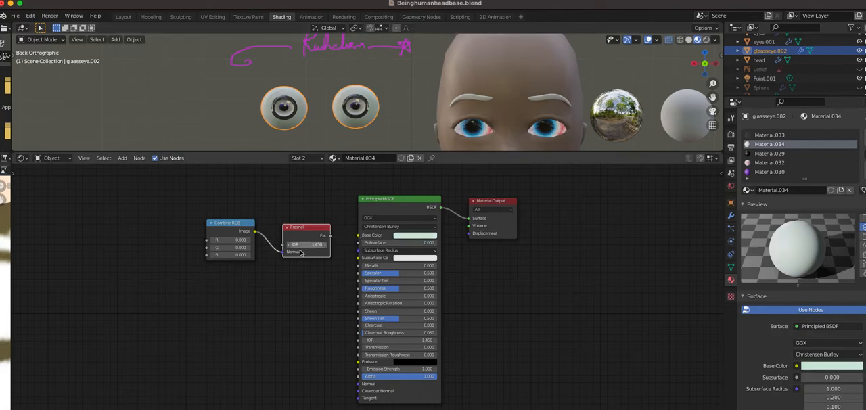
Detach the Fresnel node, place it to the left of Combine RGB, and reconnect Combine RGB's Image output to the Principled BSDF's Base Color
{"action": "left_click_drag", "start_coordinate": [284, 254], "coordinate": [143, 241]}
{"action": "scroll", "coordinate": [277, 285], "scroll_direction": "down", "scroll_amount": 1}
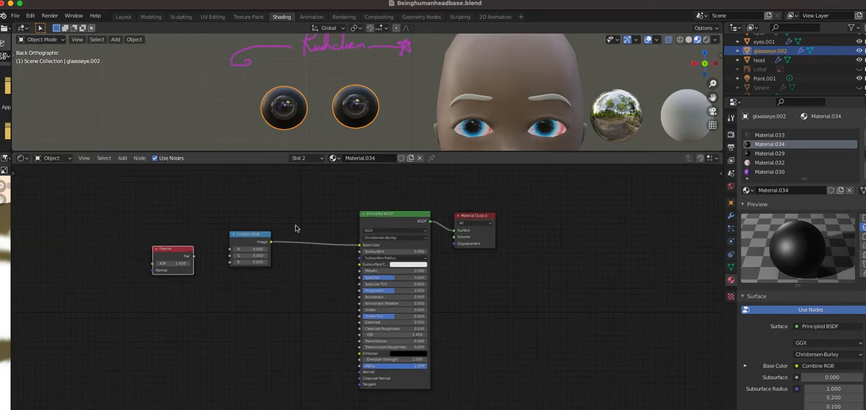
In the Layout workspace, move both blue eyeballs out of the head sideways by about 0.98 m along negative X
{"action": "left_click", "coordinate": [123, 17]}
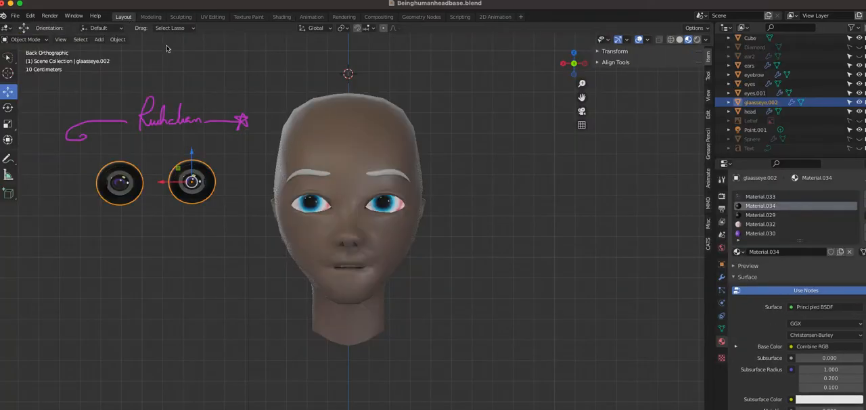
{"action": "left_click", "coordinate": [386, 207]}
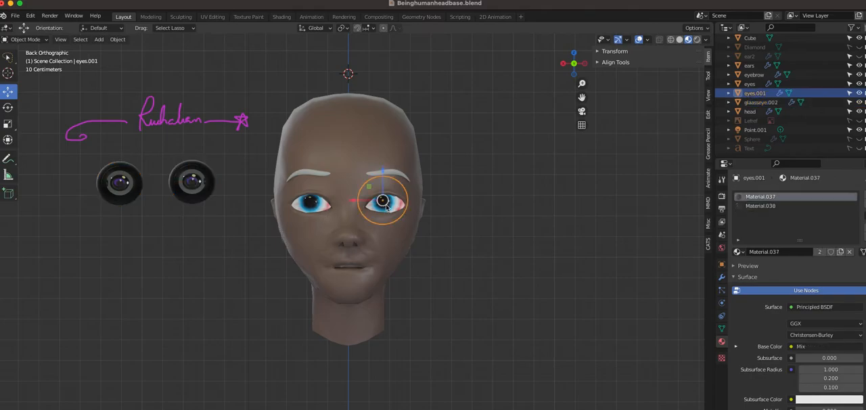
{"action": "left_click", "coordinate": [316, 203], "text": "shift"}
{"action": "left_click_drag", "start_coordinate": [324, 205], "coordinate": [533, 204]}
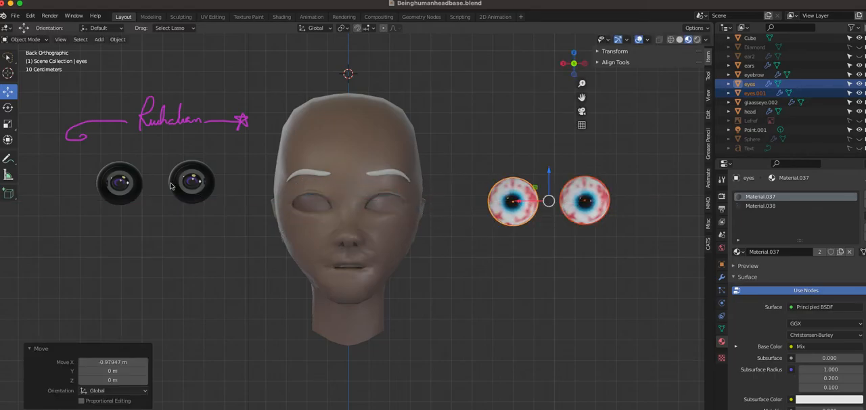
Move the pair of glass eyes into the head's empty eye sockets, about 0.93 m along negative X and 0.10 m down
{"action": "left_click", "coordinate": [122, 183]}
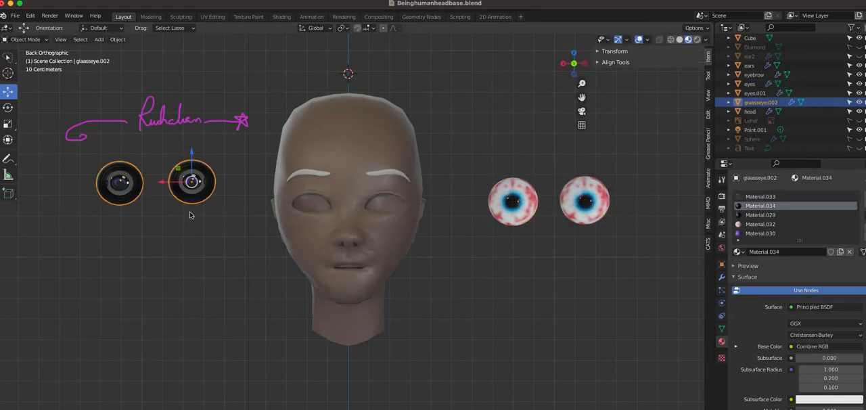
{"action": "left_click_drag", "start_coordinate": [178, 186], "coordinate": [352, 215]}
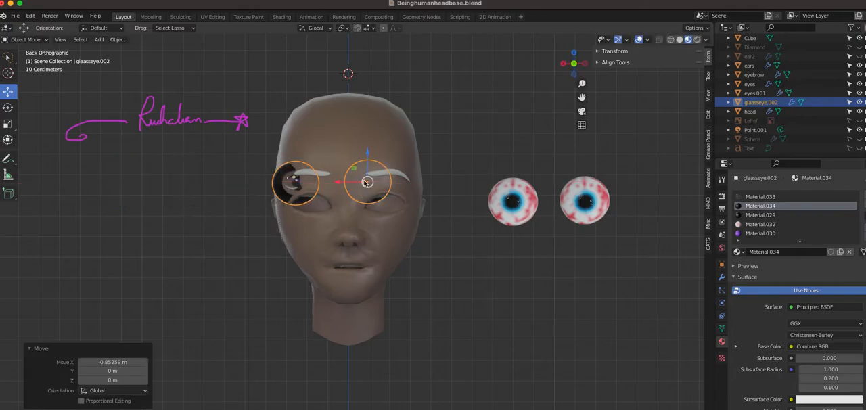
{"action": "key", "text": "g"}
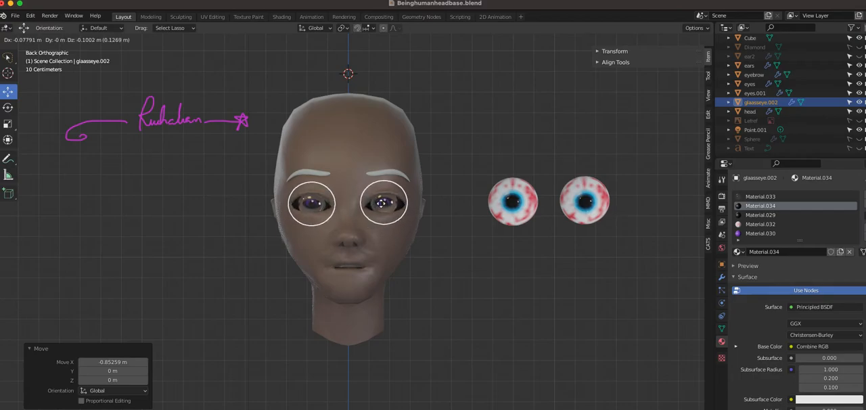
{"action": "left_click", "coordinate": [383, 202]}
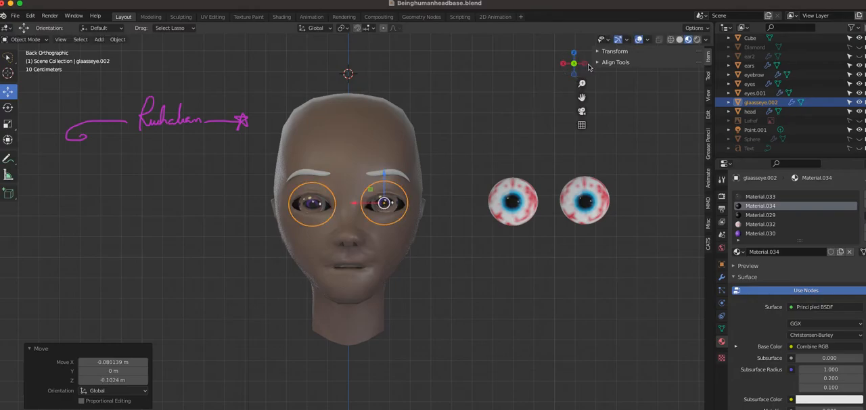
In top view, nudge the glass eyes about 0.013 m along negative Y, and check their fit from the side and the face
{"action": "key", "text": "alt+a"}
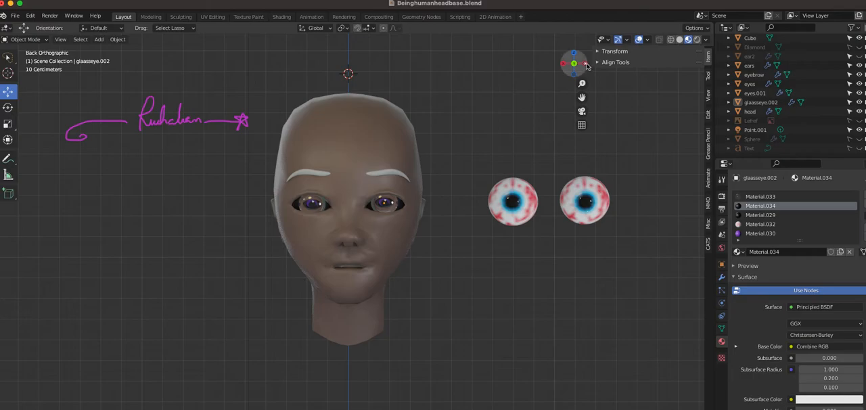
{"action": "left_click", "coordinate": [587, 65]}
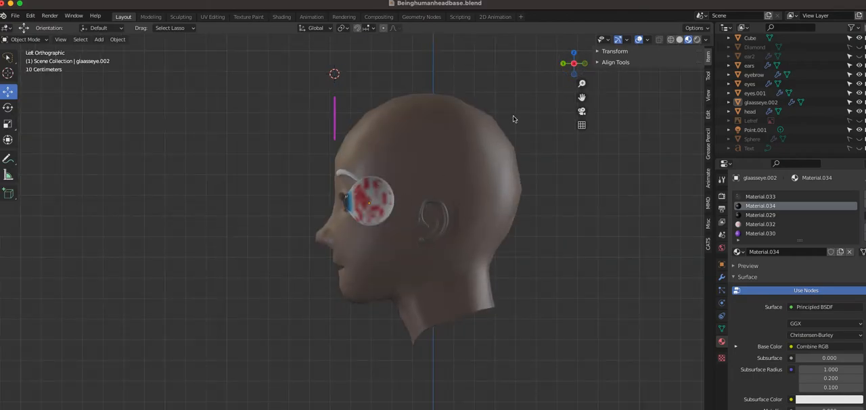
{"action": "left_click", "coordinate": [573, 54]}
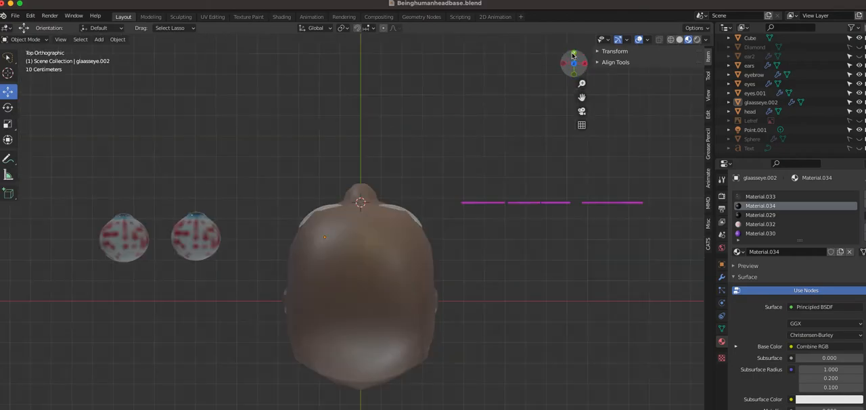
{"action": "left_click", "coordinate": [30, 15]}
{"action": "left_click", "coordinate": [43, 28]}
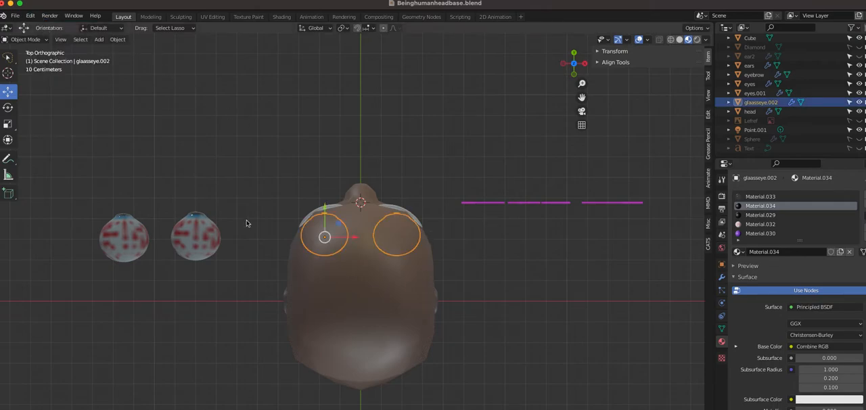
{"action": "left_click_drag", "start_coordinate": [325, 238], "coordinate": [325, 240]}
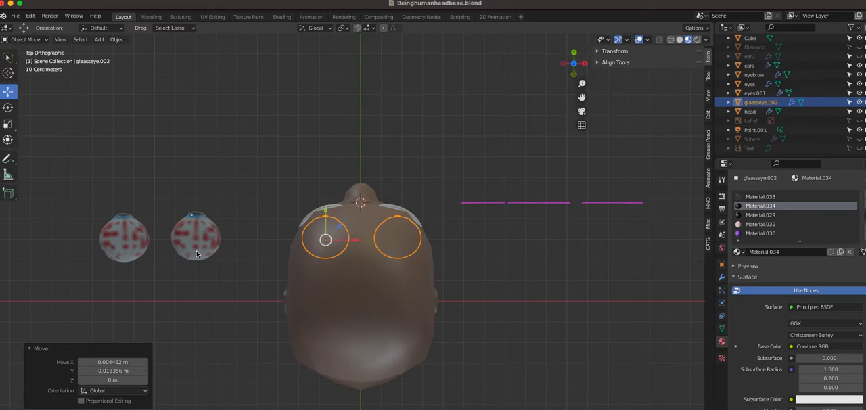
{"action": "left_click", "coordinate": [565, 66]}
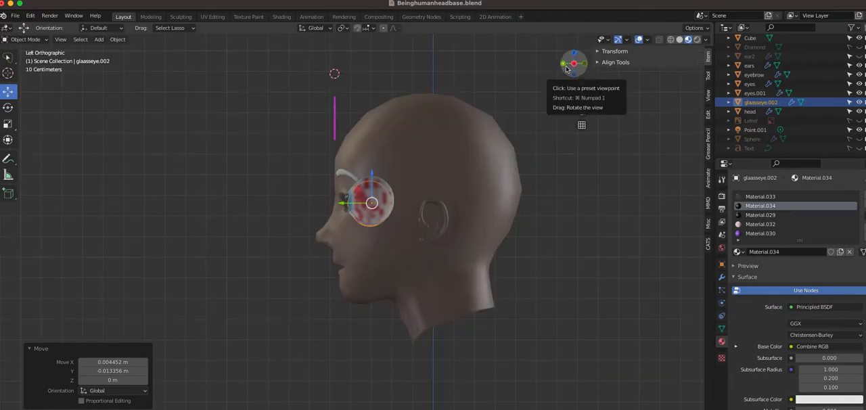
{"action": "left_click", "coordinate": [565, 65]}
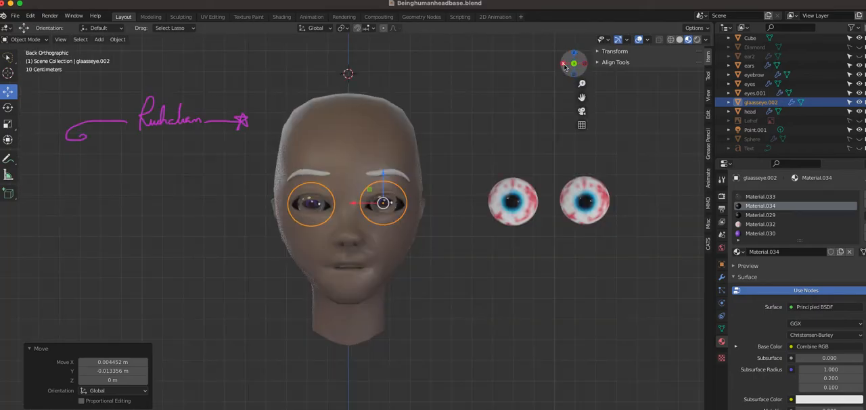
{"action": "left_click", "coordinate": [458, 152]}
Hide the Point.001 light to view the glass eyes without its illumination
{"action": "scroll", "coordinate": [459, 152], "scroll_direction": "up", "scroll_amount": 3}
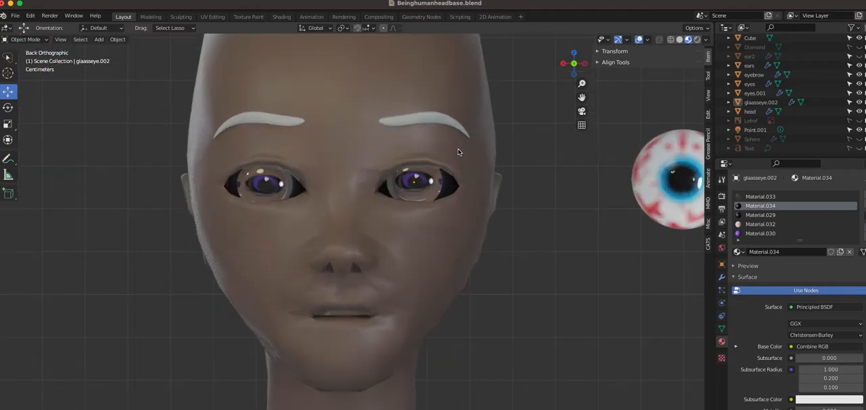
{"action": "left_click", "coordinate": [427, 187]}
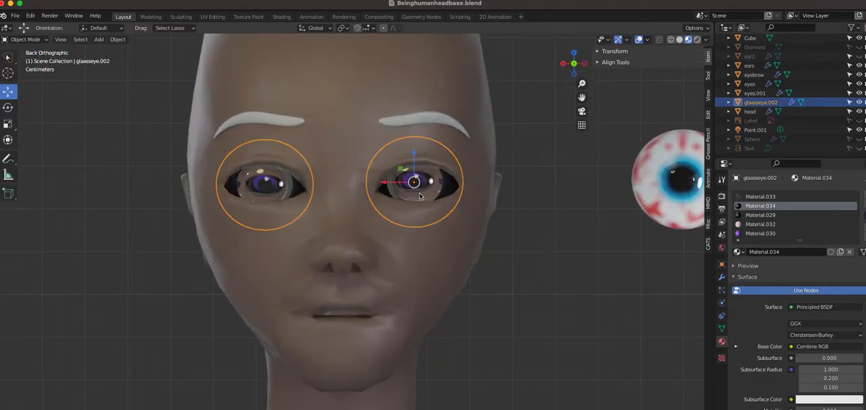
{"action": "left_click", "coordinate": [860, 131]}
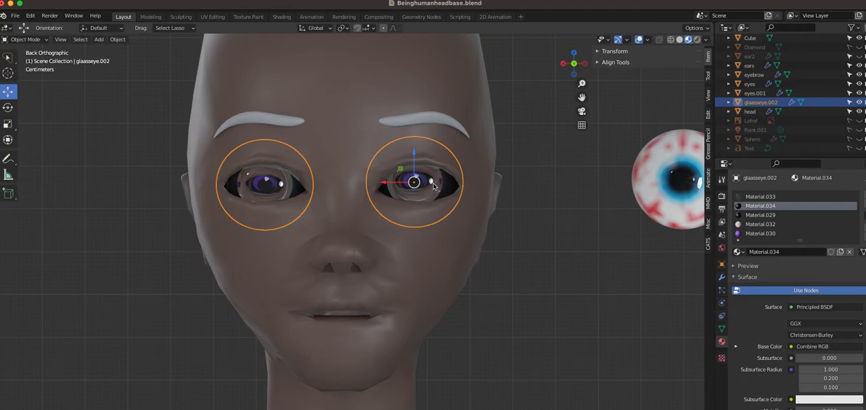
Move the blue eyeball nearest the head closer to the other blue eyeball, about 0.08 m along negative X
{"action": "scroll", "coordinate": [554, 215], "scroll_direction": "down", "scroll_amount": 3}
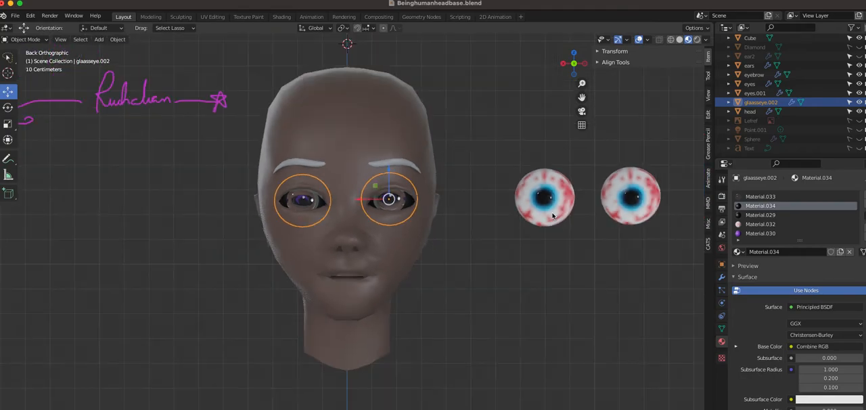
{"action": "left_click", "coordinate": [546, 207]}
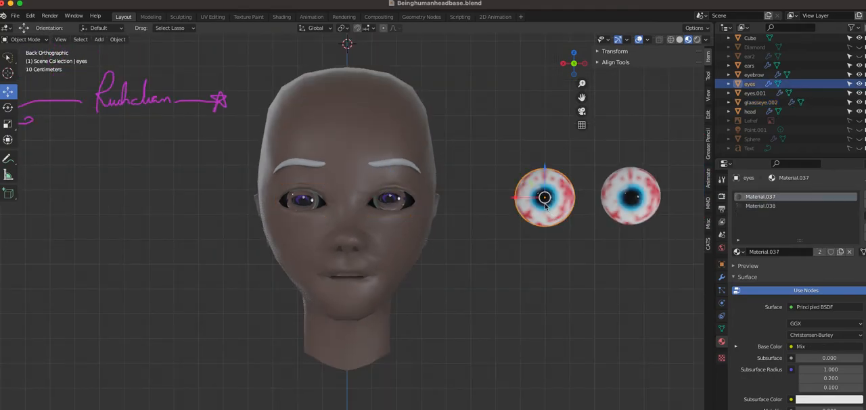
{"action": "key", "text": "g"}
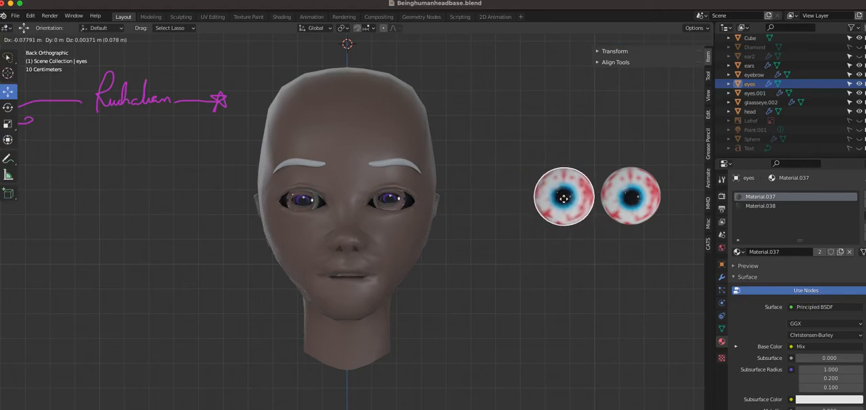
{"action": "left_click", "coordinate": [566, 200]}
{"action": "left_click", "coordinate": [572, 282]}
Move the glass eyes out of the sockets to the empty side of the head, about 0.73 m along X
{"action": "scroll", "coordinate": [415, 249], "scroll_direction": "up", "scroll_amount": 6}
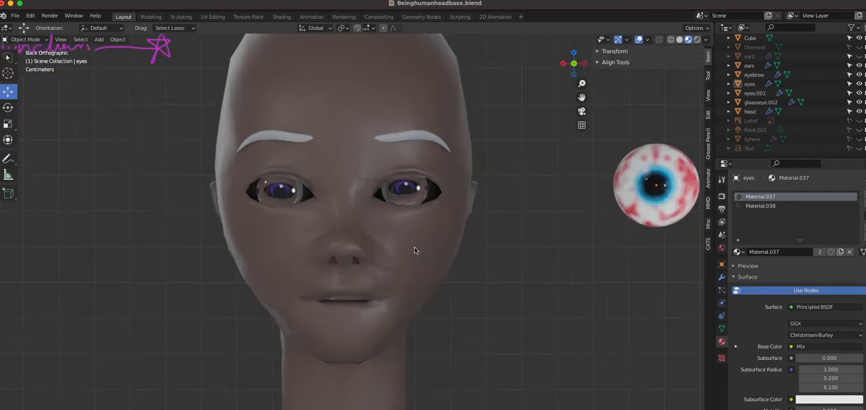
{"action": "scroll", "coordinate": [415, 250], "scroll_direction": "down", "scroll_amount": 3}
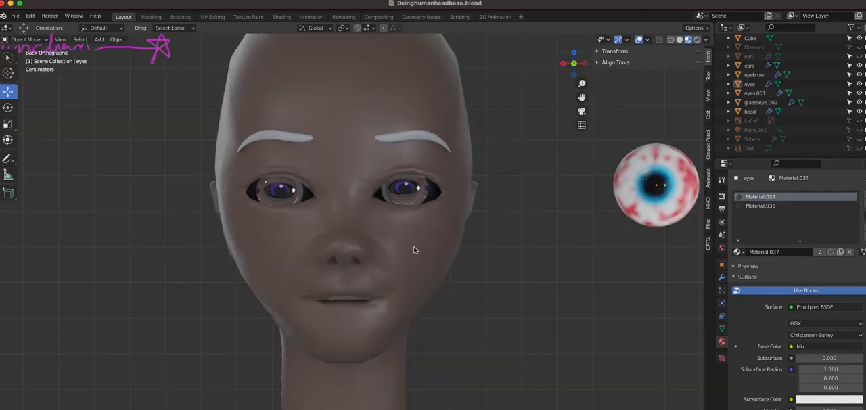
{"action": "left_click", "coordinate": [404, 191]}
{"action": "key", "text": "g"}
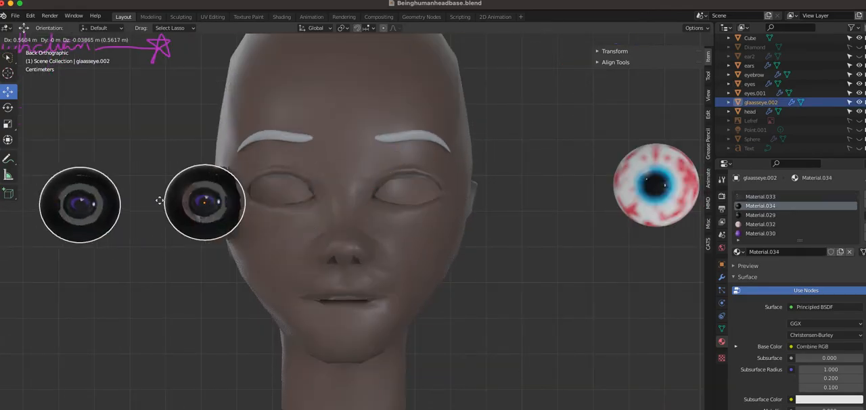
{"action": "left_click", "coordinate": [139, 196]}
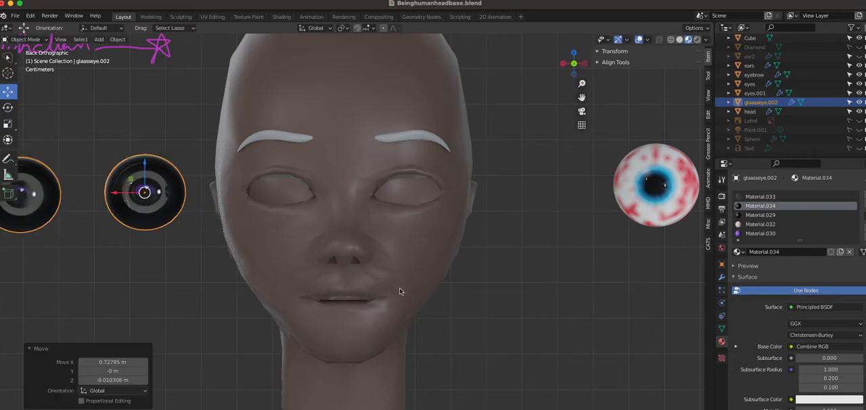
{"action": "scroll", "coordinate": [400, 290], "scroll_direction": "down", "scroll_amount": 3}
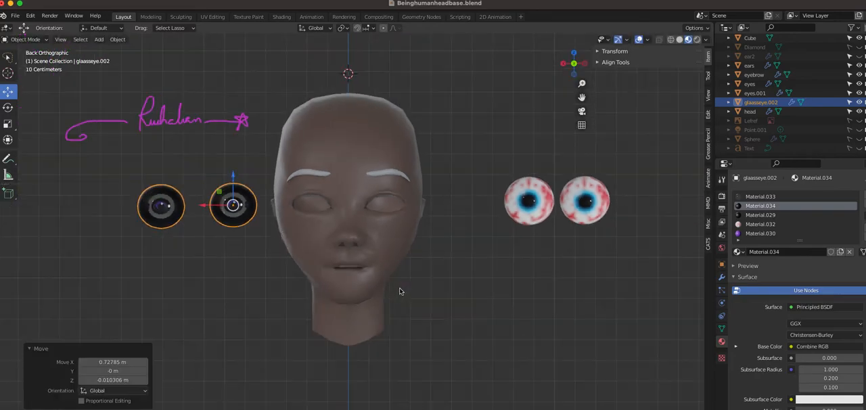
Move the two blue eyeballs one at a time along X back into the head's eye sockets
{"action": "left_click", "coordinate": [530, 218]}
{"action": "left_click_drag", "start_coordinate": [527, 201], "coordinate": [310, 202]}
{"action": "left_click", "coordinate": [523, 233]}
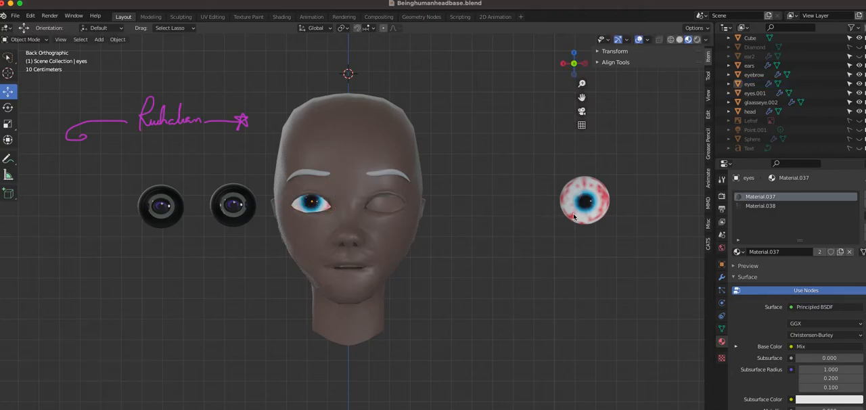
{"action": "left_click", "coordinate": [584, 203]}
{"action": "left_click_drag", "start_coordinate": [585, 204], "coordinate": [385, 200]}
{"action": "key", "text": "alt+a"}
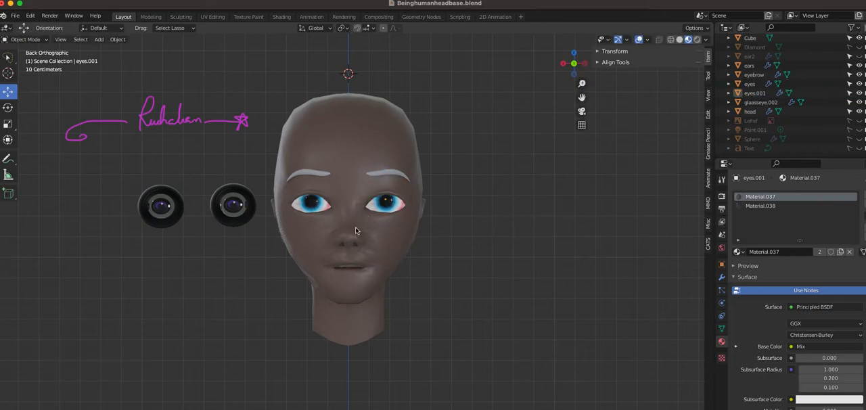
Select the glass eyes and show Material.034's node tree in the Shading workspace
{"action": "left_click", "coordinate": [232, 203]}
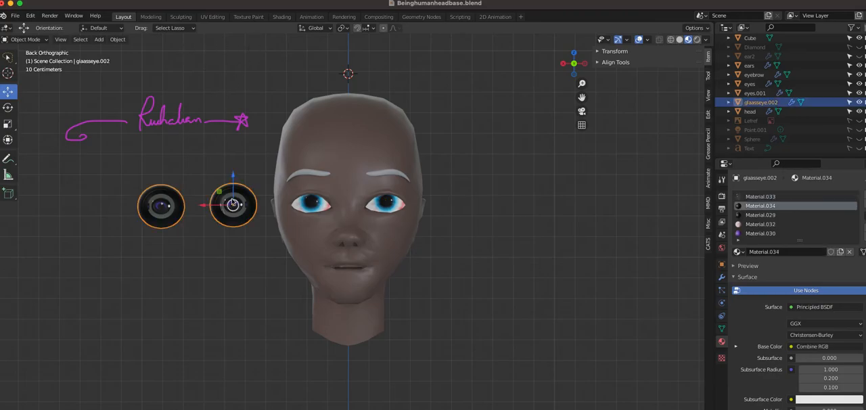
{"action": "left_click", "coordinate": [283, 17]}
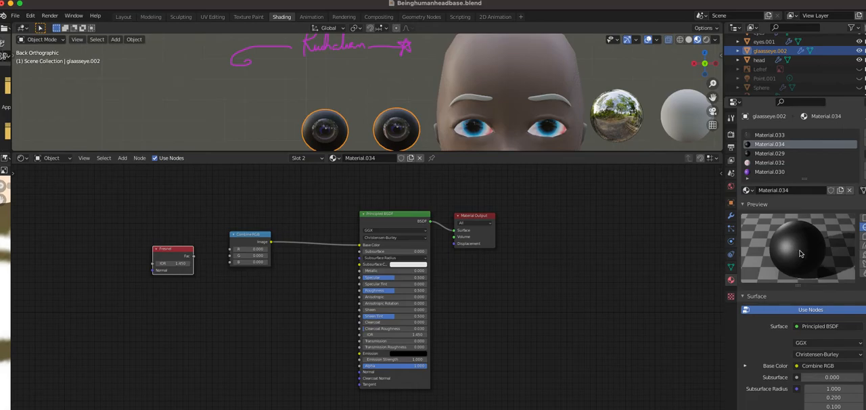
{"action": "left_click", "coordinate": [774, 154]}
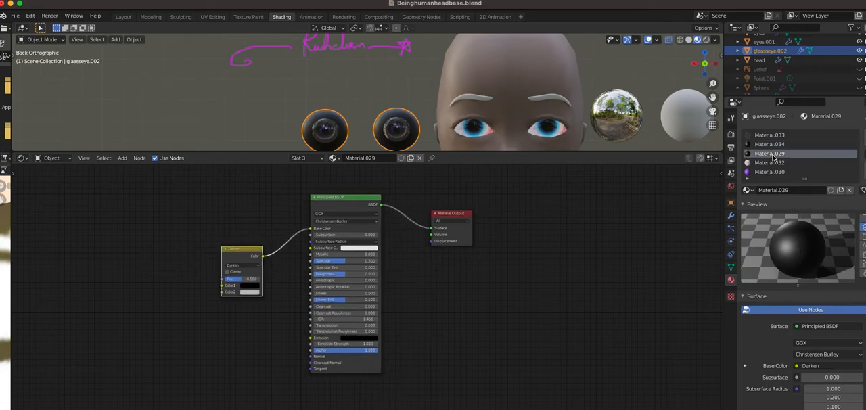
{"action": "left_click", "coordinate": [763, 145]}
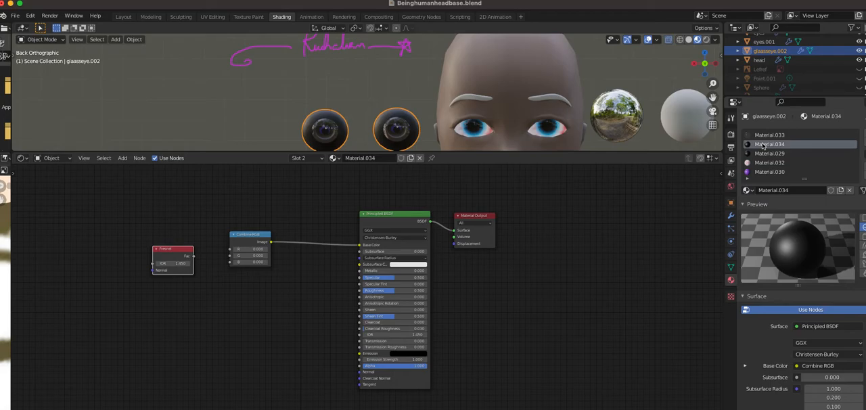
Insert the Fresnel node into the link between Combine RGB and the Principled BSDF's Base Color, and space the nodes apart
{"action": "scroll", "coordinate": [226, 317], "scroll_direction": "up", "scroll_amount": 2}
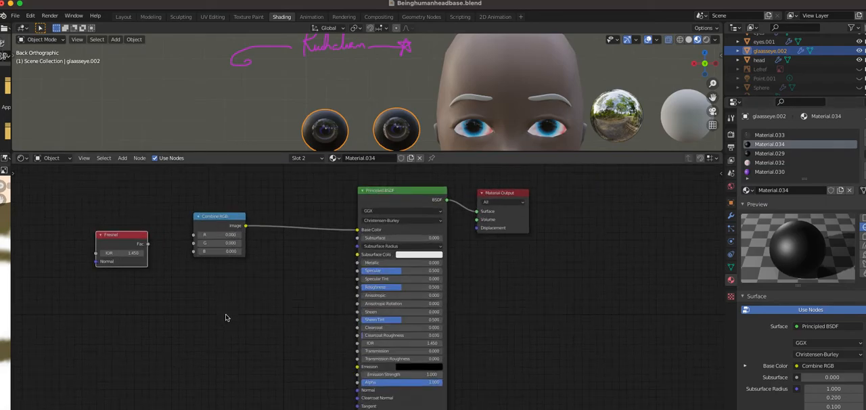
{"action": "left_click_drag", "start_coordinate": [204, 214], "coordinate": [235, 229]}
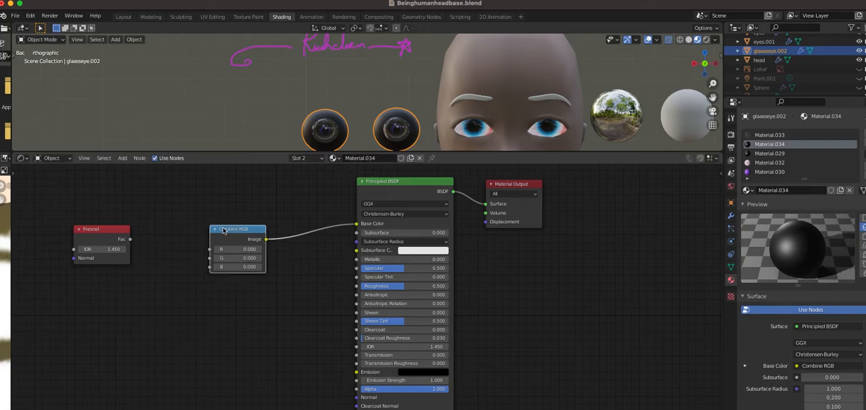
{"action": "left_click", "coordinate": [118, 235]}
{"action": "left_click_drag", "start_coordinate": [138, 278], "coordinate": [325, 226]}
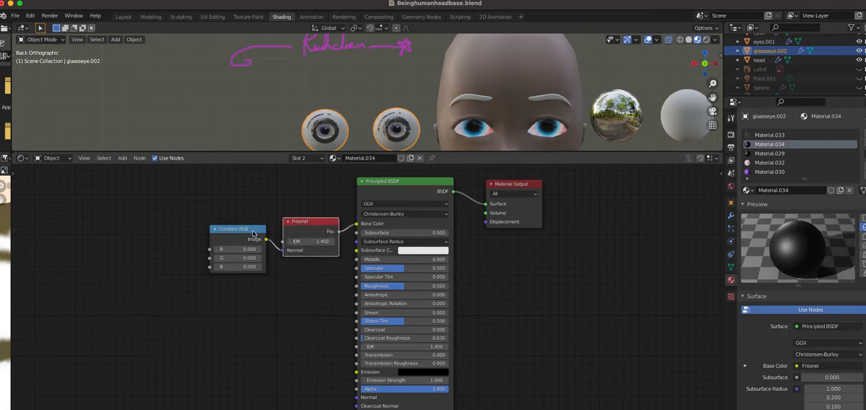
{"action": "left_click_drag", "start_coordinate": [252, 234], "coordinate": [222, 241]}
{"action": "left_click_drag", "start_coordinate": [332, 222], "coordinate": [300, 225]}
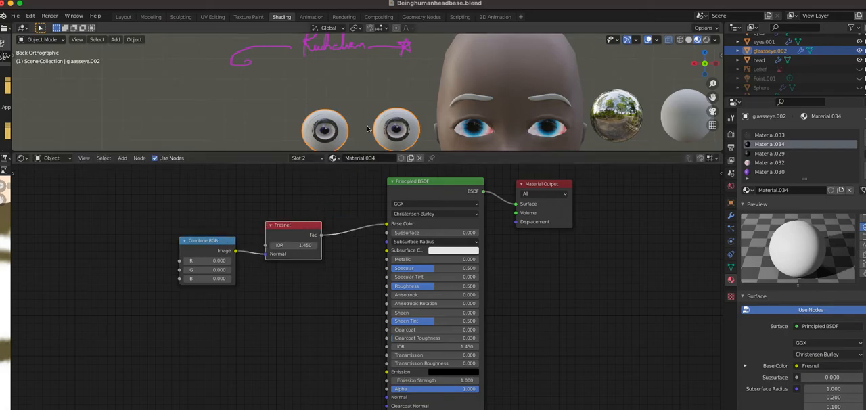
In the Layout workspace, nudge the blue eyeball eyes.001 within its socket by about 0.009 m along X and -0.002 m along Z
{"action": "scroll", "coordinate": [368, 128], "scroll_direction": "down", "scroll_amount": 2}
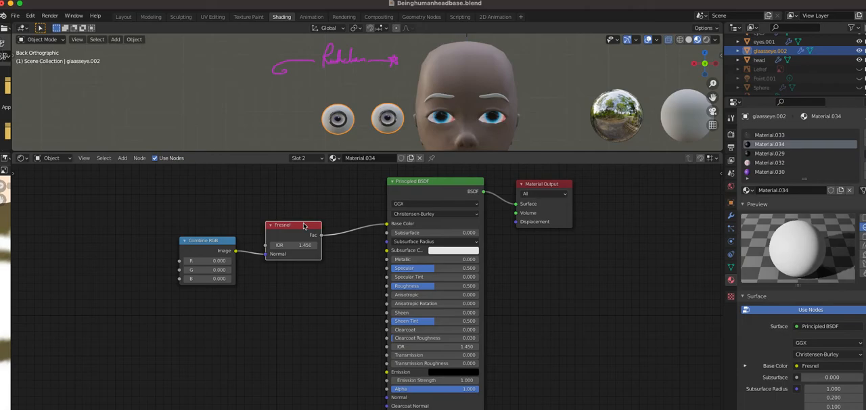
{"action": "left_click", "coordinate": [123, 17]}
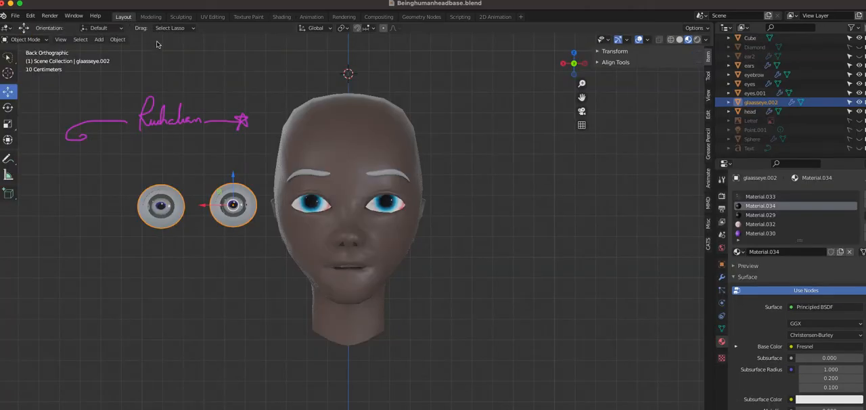
{"action": "left_click", "coordinate": [387, 206]}
{"action": "key", "text": "g"}
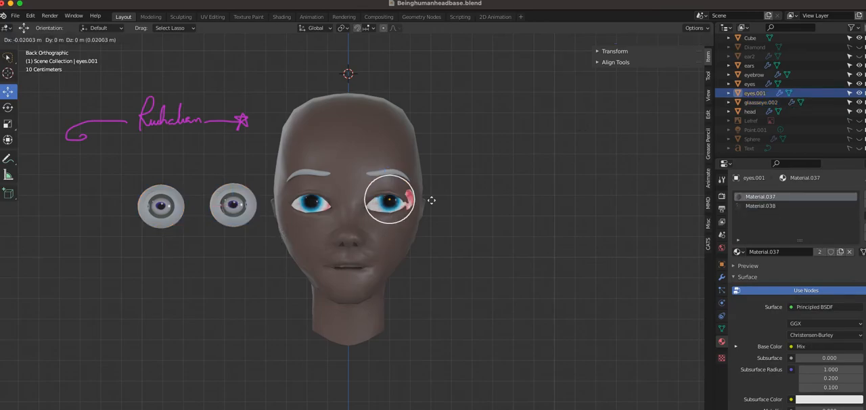
{"action": "left_click", "coordinate": [383, 200]}
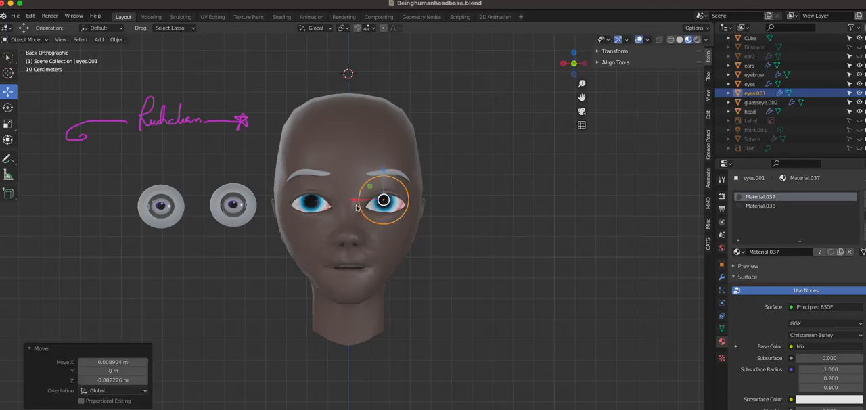
Move the blue eyeball named eyes out of its socket along negative X into the empty space beside the head
{"action": "left_click", "coordinate": [309, 203]}
{"action": "key", "text": "g"}
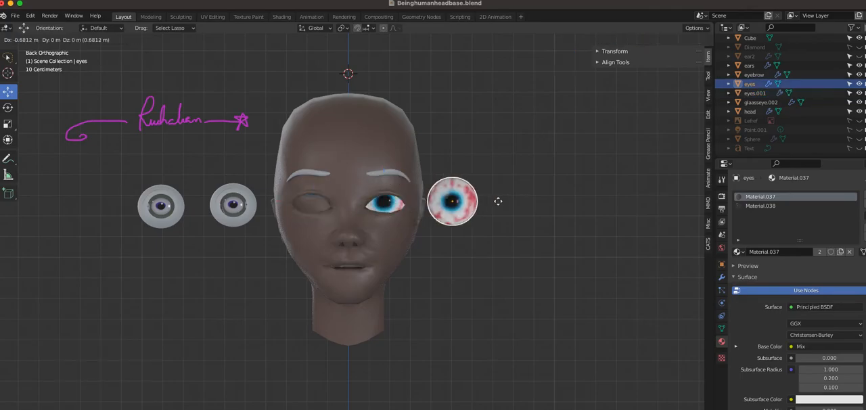
{"action": "left_click", "coordinate": [568, 200]}
Move the glass eyes about -0.38 m along X and 0.016 m along Z, placing one of them in the empty socket
{"action": "left_click", "coordinate": [233, 206]}
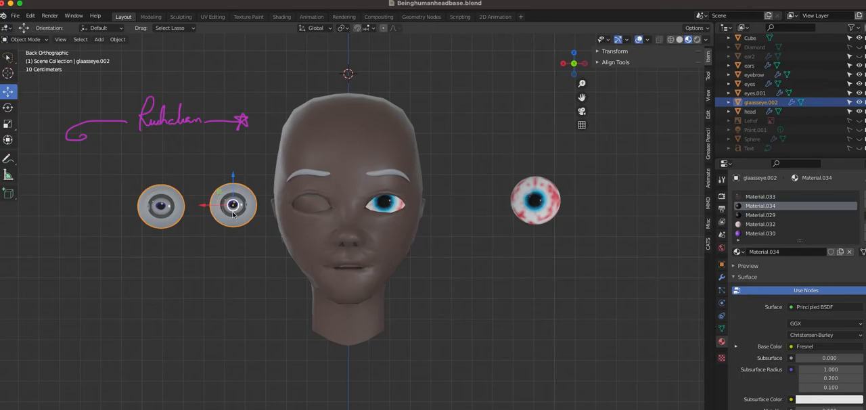
{"action": "key", "text": "g"}
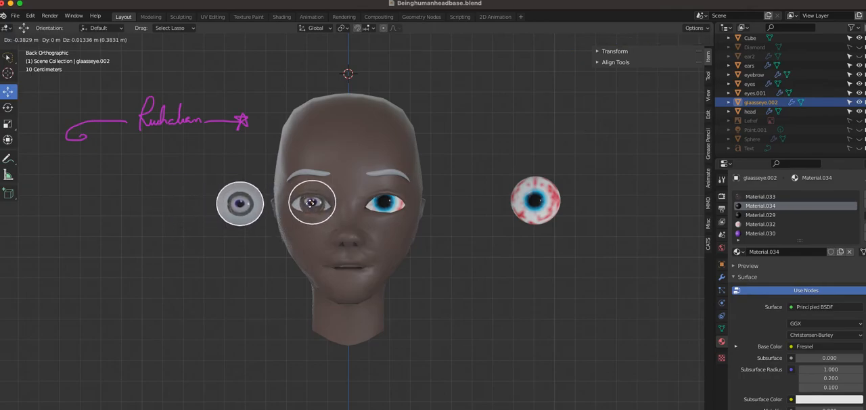
{"action": "left_click", "coordinate": [315, 207]}
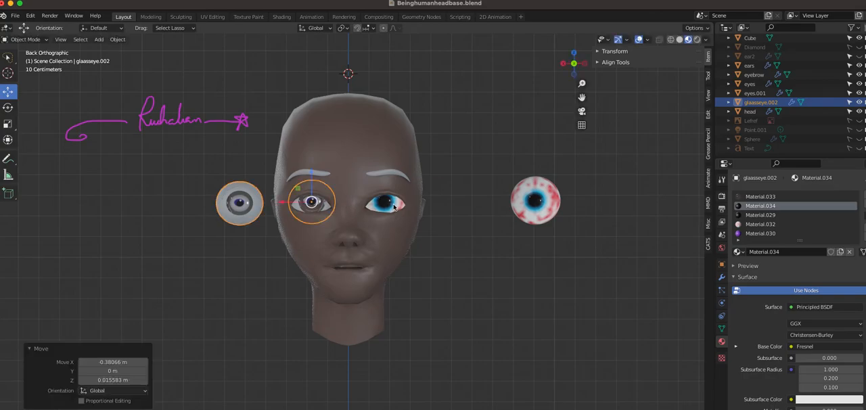
Move the blue eyeball eyes.001 about -1.02 m along X, out of its socket and beside the other blue eyeball
{"action": "left_click", "coordinate": [377, 211]}
{"action": "key", "text": "g"}
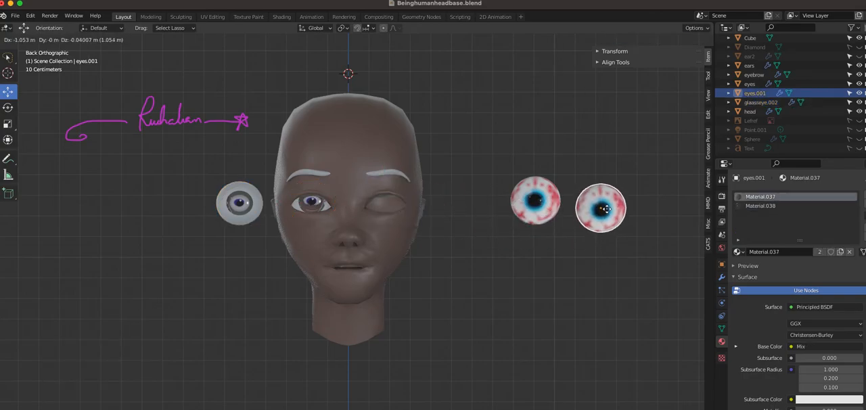
{"action": "left_click", "coordinate": [615, 193]}
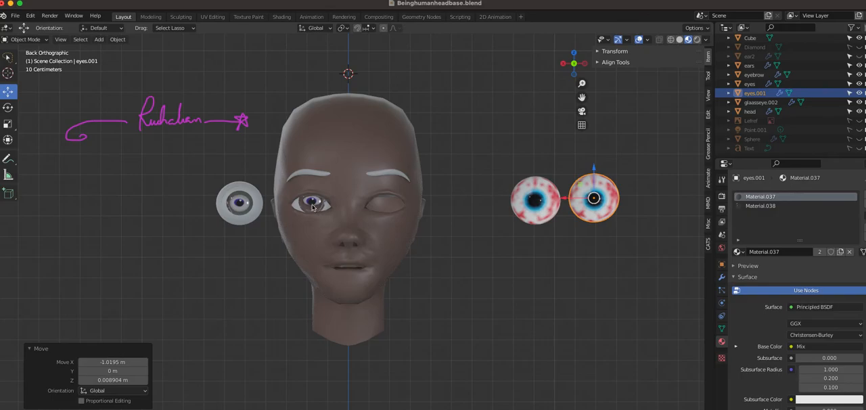
Move the glass eyes about -0.35 m further along X into both eye sockets, deselect them and examine the result
{"action": "left_click", "coordinate": [238, 206]}
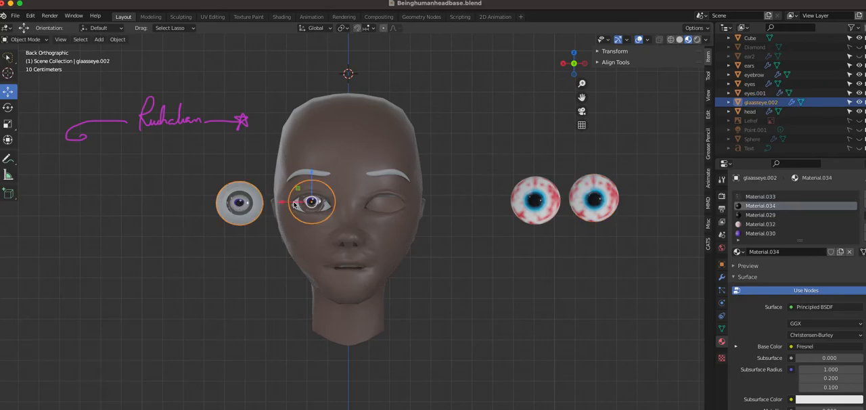
{"action": "left_click_drag", "start_coordinate": [235, 201], "coordinate": [383, 201]}
{"action": "left_click", "coordinate": [240, 207]}
{"action": "left_click", "coordinate": [310, 207]}
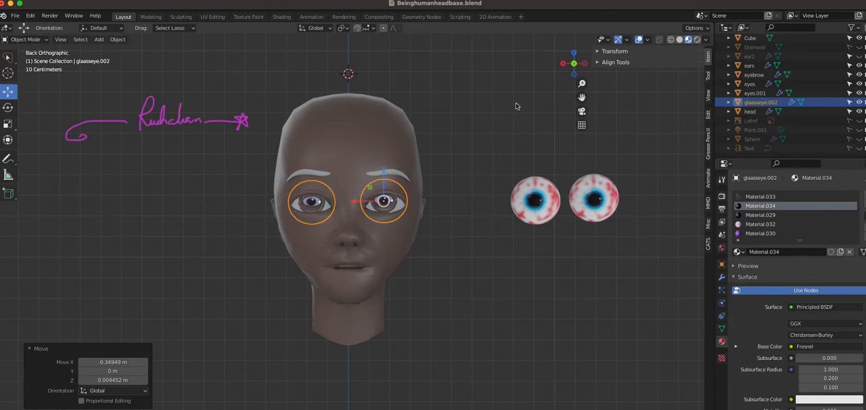
{"action": "key", "text": "h"}
{"action": "scroll", "coordinate": [516, 106], "scroll_direction": "up", "scroll_amount": 5}
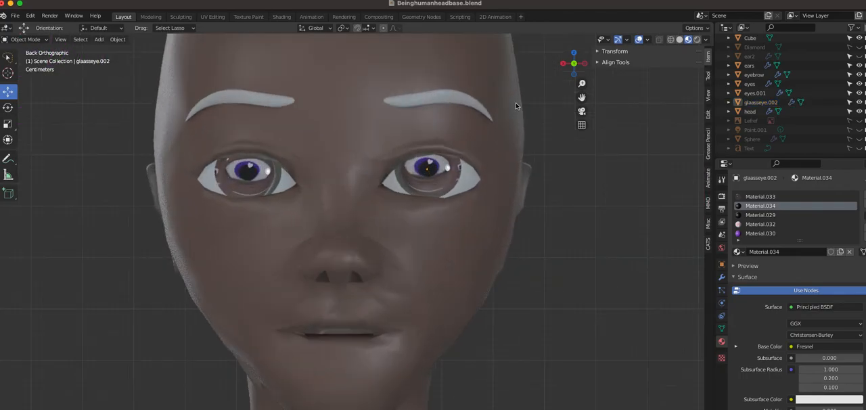
{"action": "scroll", "coordinate": [516, 106], "scroll_direction": "down", "scroll_amount": 2}
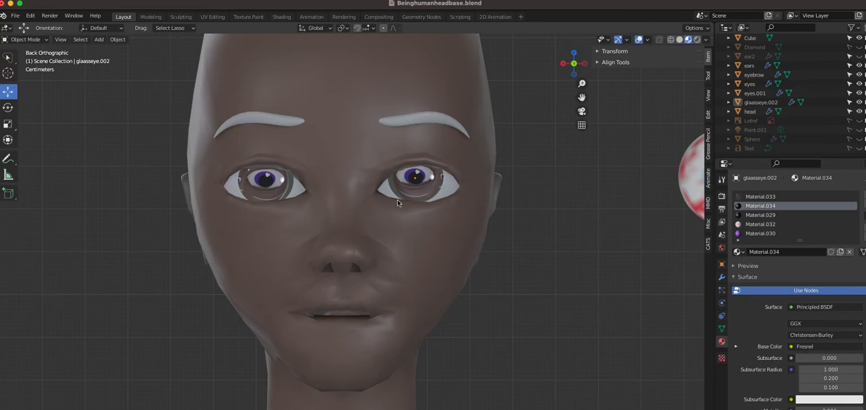
Move the glass eyes out of the sockets by about 0.78 m along X and -0.074 m along Z
{"action": "scroll", "coordinate": [323, 225], "scroll_direction": "down", "scroll_amount": 1}
{"action": "scroll", "coordinate": [318, 223], "scroll_direction": "down", "scroll_amount": 2}
{"action": "left_click", "coordinate": [304, 204]}
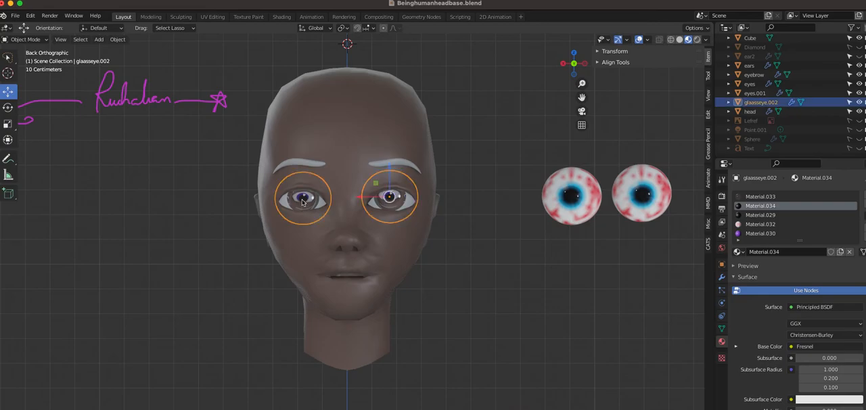
{"action": "key", "text": "g"}
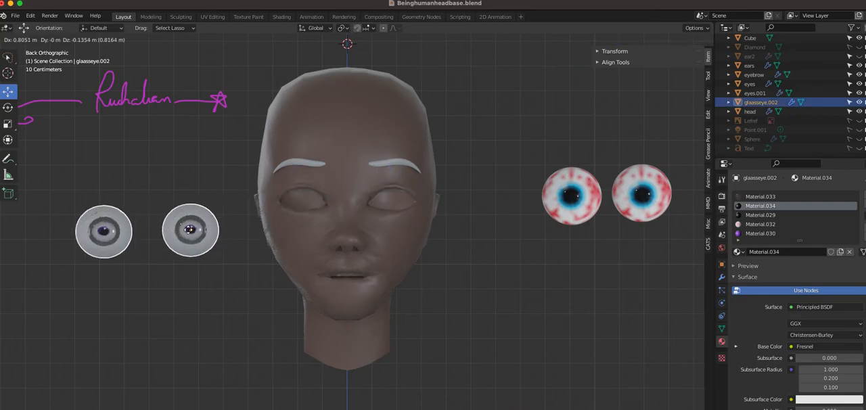
{"action": "left_click", "coordinate": [203, 197]}
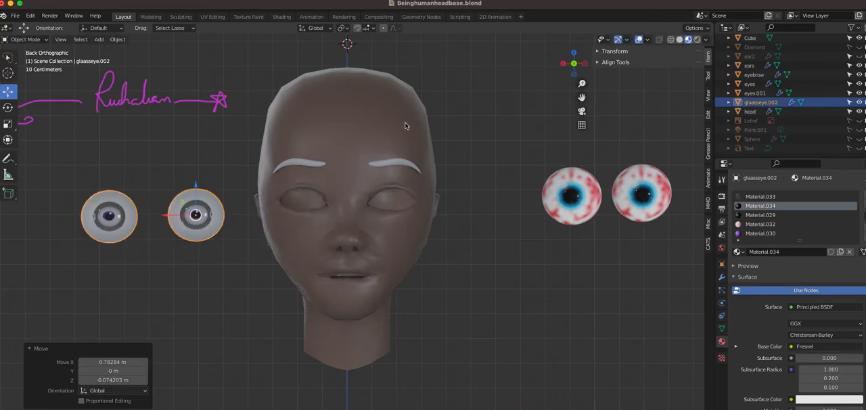
Move the nearer blue eyeball about 0.73 m along X into the closest empty eye socket and deselect it
{"action": "left_click", "coordinate": [566, 201]}
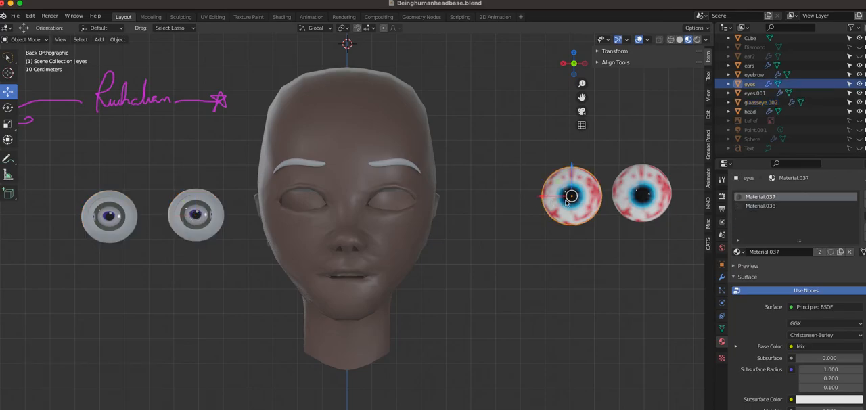
{"action": "key", "text": "g"}
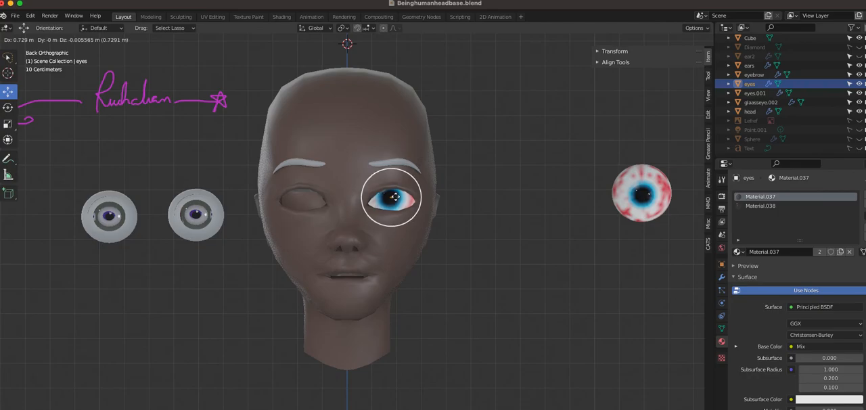
{"action": "left_click", "coordinate": [394, 197]}
{"action": "left_click", "coordinate": [476, 161]}
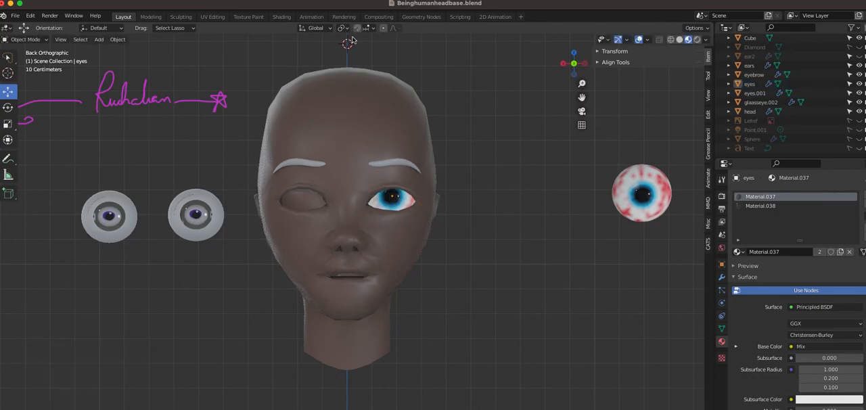
In the Shading workspace, disconnect both Attribute nodes from the Mix node's Color1 and Color2 inputs in the blue eyeball's Material.037
{"action": "left_click", "coordinate": [281, 17]}
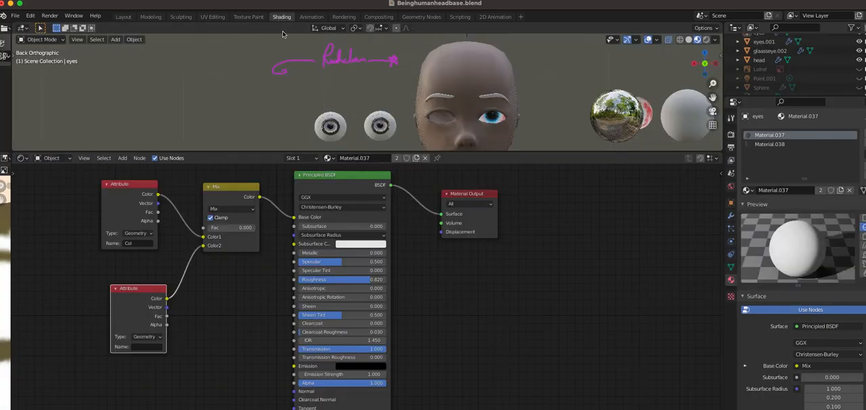
{"action": "scroll", "coordinate": [264, 290], "scroll_direction": "down", "scroll_amount": 1}
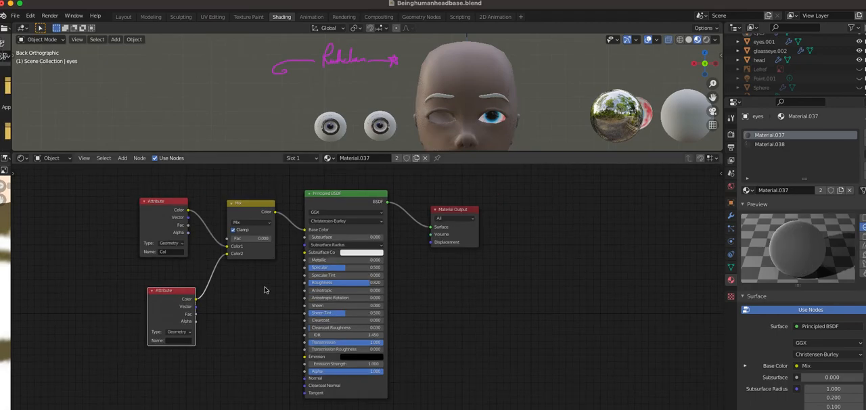
{"action": "left_click", "coordinate": [329, 132]}
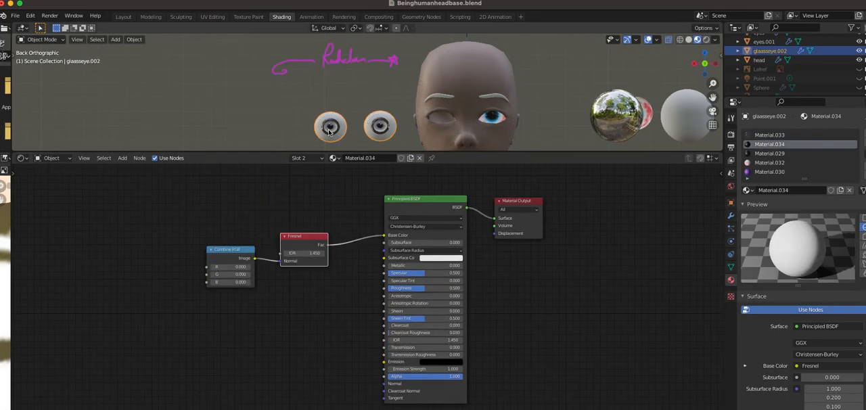
{"action": "left_click", "coordinate": [490, 119]}
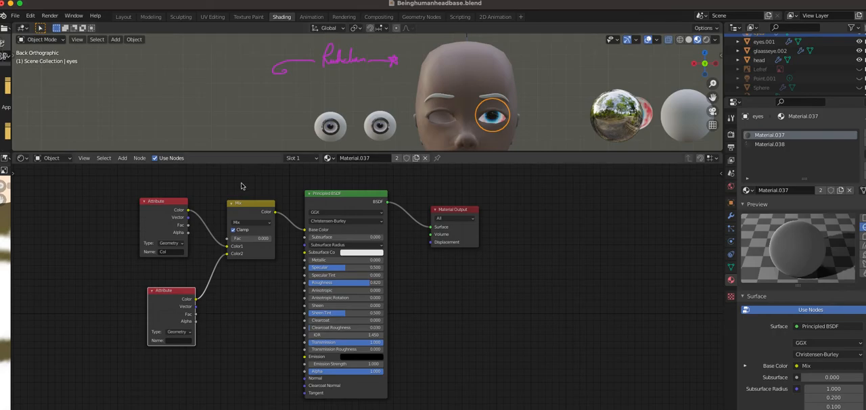
{"action": "left_click_drag", "start_coordinate": [228, 256], "coordinate": [197, 299]}
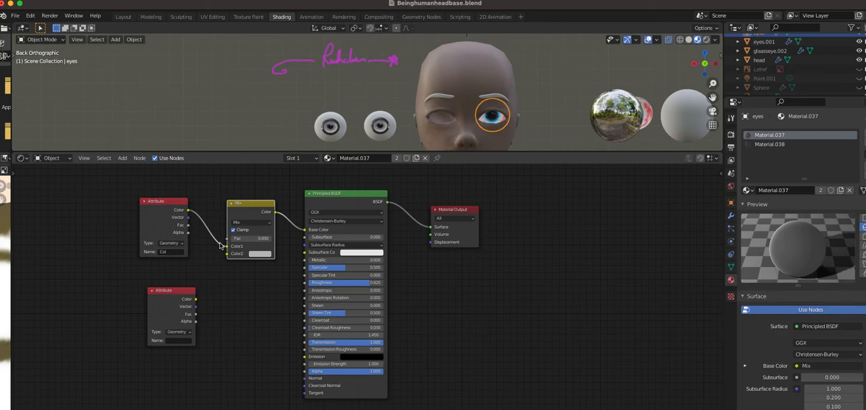
{"action": "left_click_drag", "start_coordinate": [228, 246], "coordinate": [189, 210]}
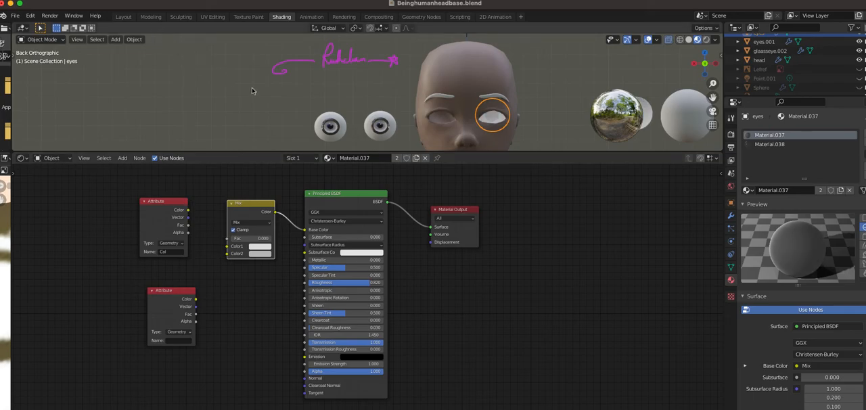
Back in the Layout workspace, move the eyeball named eyes out of its socket and over into the opposite eye socket
{"action": "left_click", "coordinate": [130, 19]}
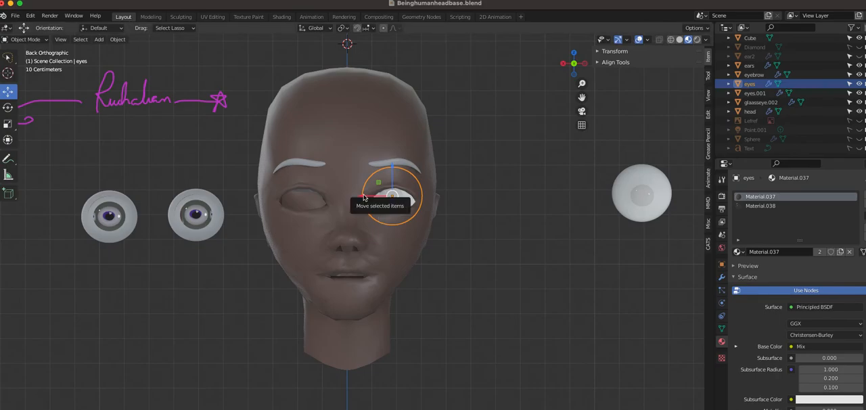
{"action": "left_click_drag", "start_coordinate": [364, 197], "coordinate": [545, 207]}
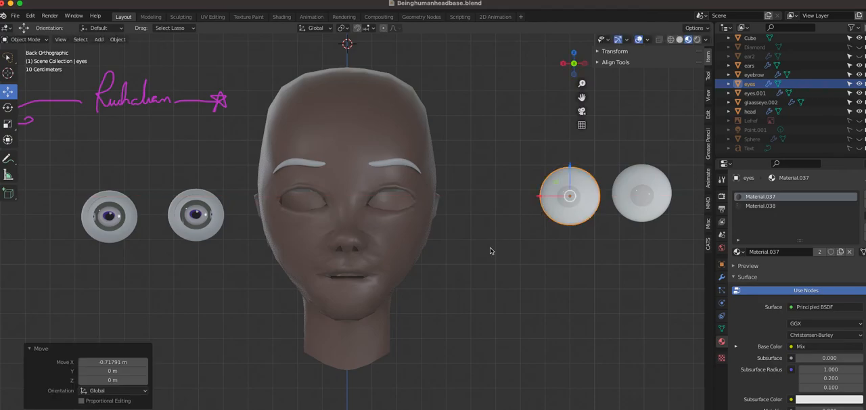
{"action": "scroll", "coordinate": [491, 251], "scroll_direction": "down", "scroll_amount": 1}
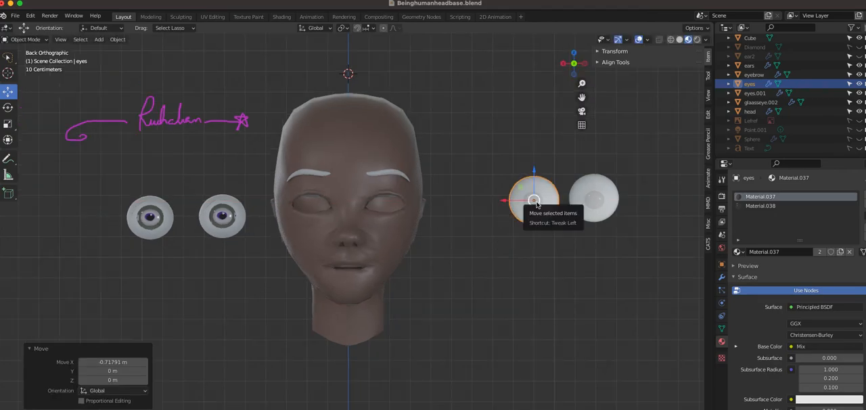
{"action": "key", "text": "g"}
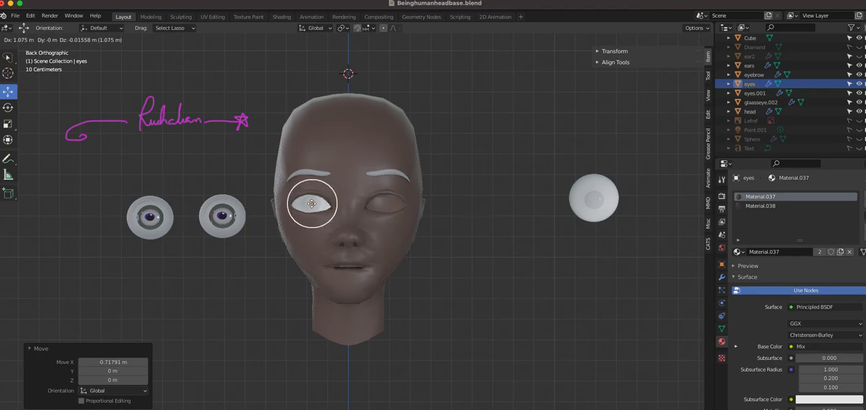
{"action": "left_click", "coordinate": [314, 204]}
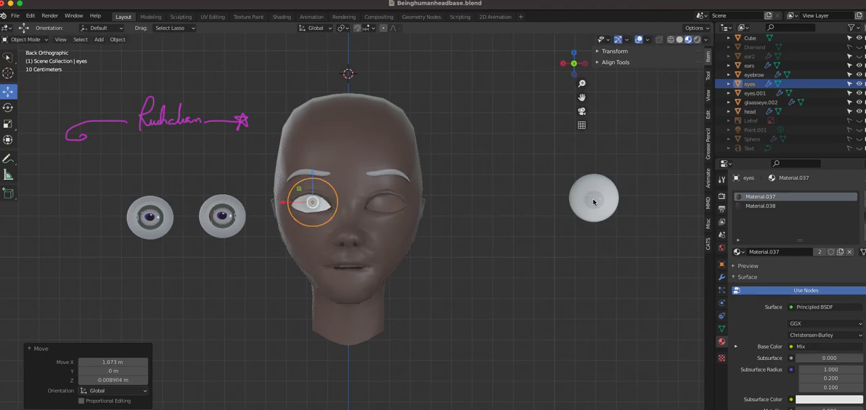
Move the remaining eyeball eyes.001 into the other empty socket, deselect it and examine both eyes
{"action": "left_click", "coordinate": [594, 199]}
{"action": "left_click_drag", "start_coordinate": [597, 201], "coordinate": [387, 202]}
{"action": "left_click", "coordinate": [490, 217]}
{"action": "scroll", "coordinate": [490, 218], "scroll_direction": "up", "scroll_amount": 2}
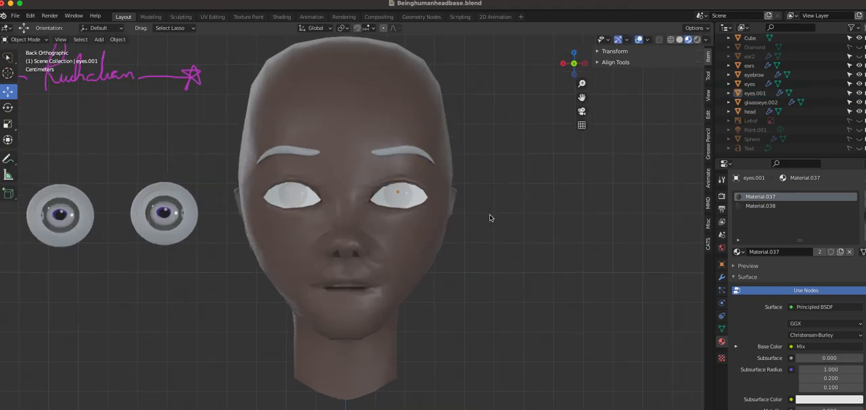
{"action": "scroll", "coordinate": [491, 218], "scroll_direction": "up", "scroll_amount": 2}
{"action": "scroll", "coordinate": [491, 218], "scroll_direction": "down", "scroll_amount": 5}
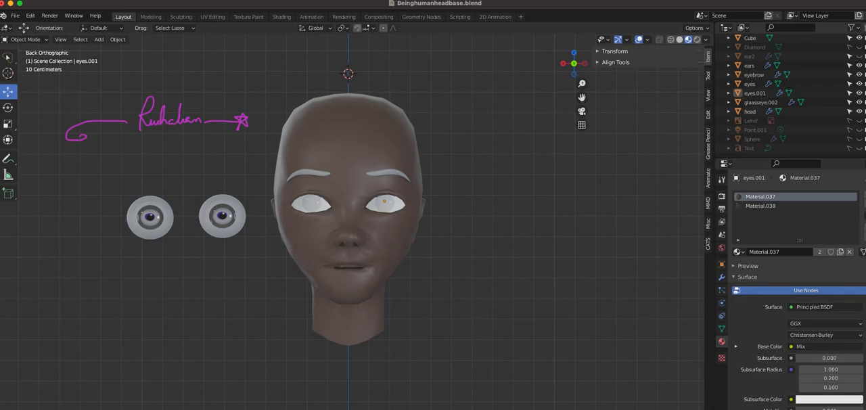
Select the glass eyes, followed by the white eyeball eyes.001 in its socket
{"action": "left_click", "coordinate": [224, 201]}
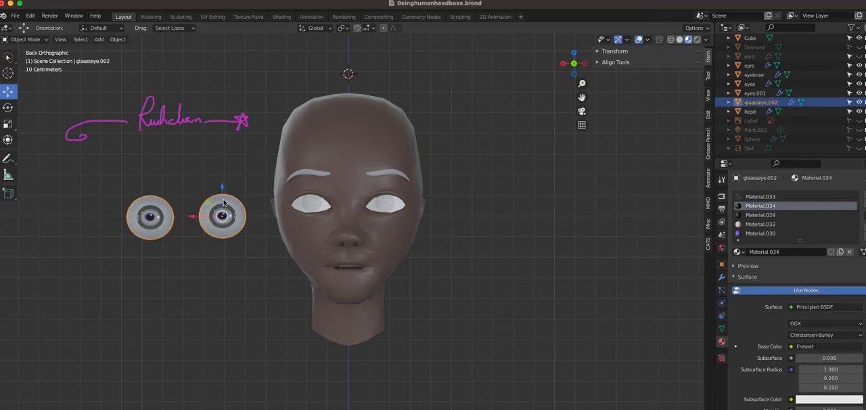
{"action": "left_click", "coordinate": [387, 209]}
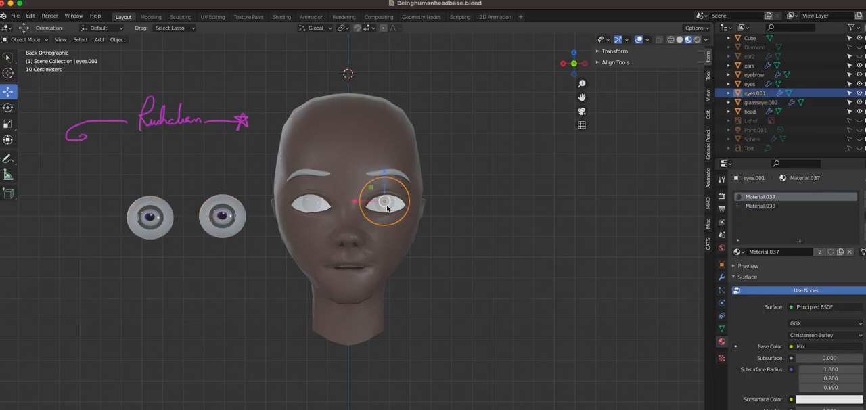